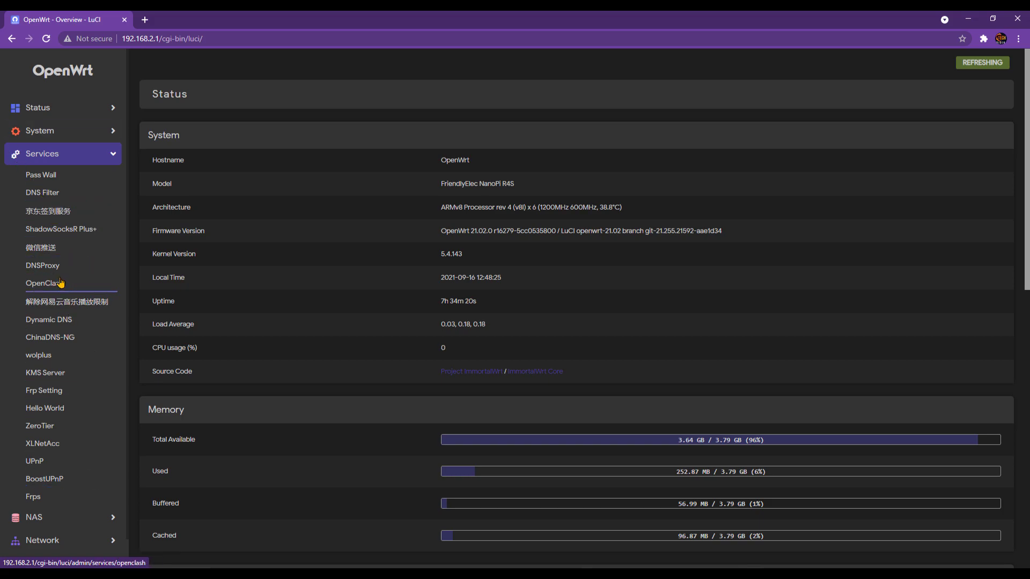
Open the router's general system settings and review the local time, hostname and timezone
{"action": "left_click", "coordinate": [75, 107]}
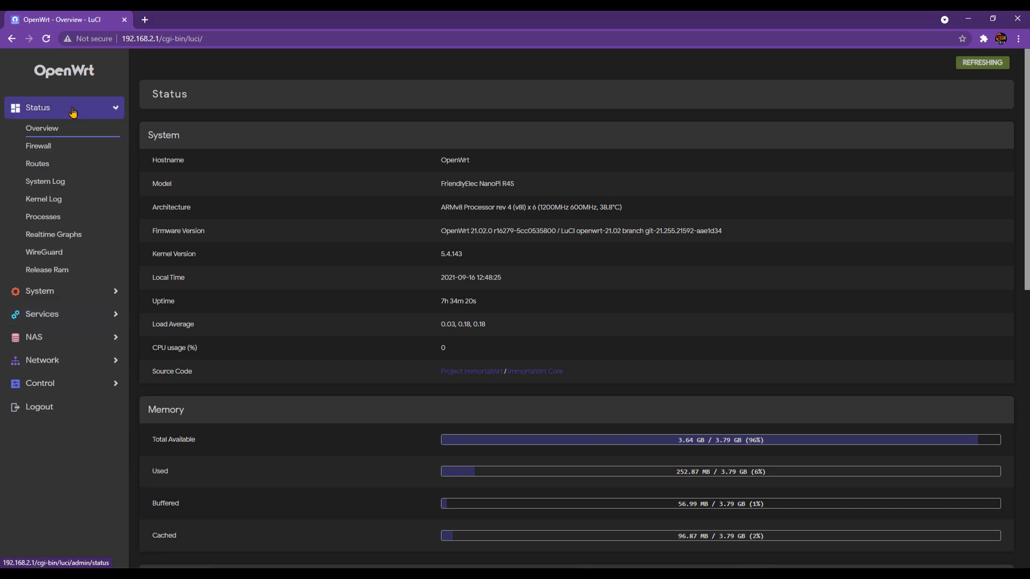
{"action": "left_click", "coordinate": [100, 292]}
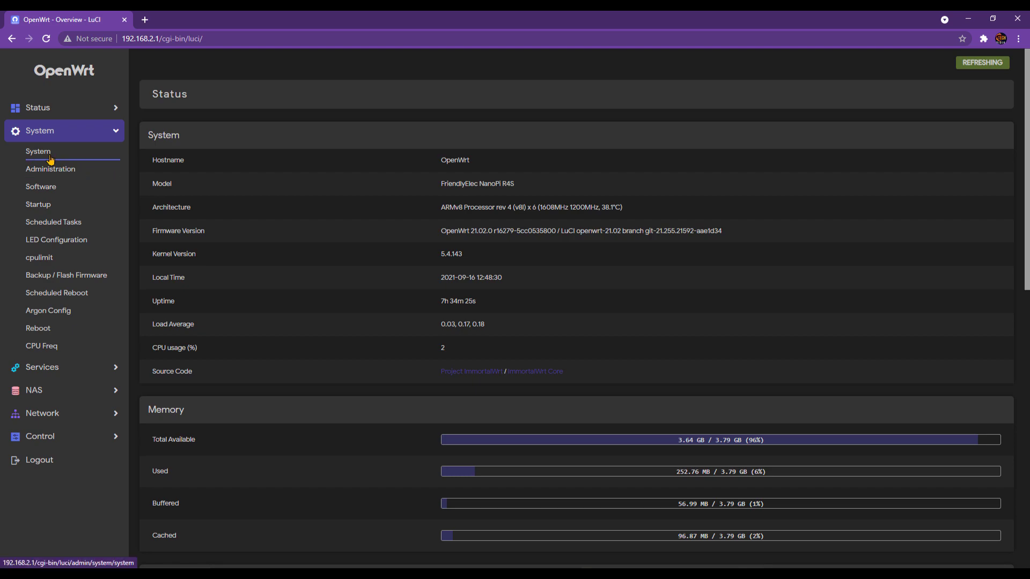
{"action": "left_click", "coordinate": [55, 160]}
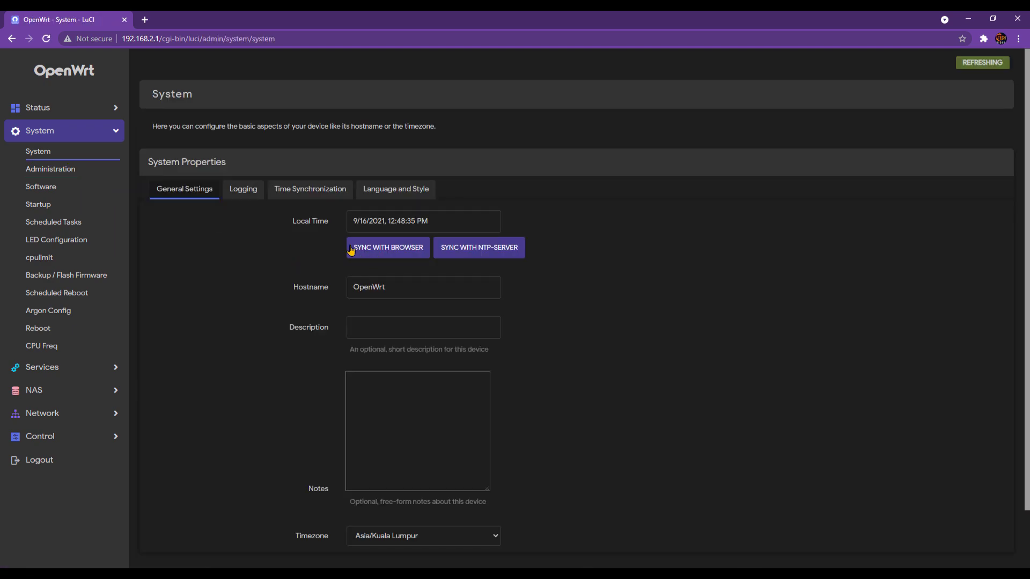
{"action": "scroll", "coordinate": [392, 279], "scroll_direction": "down", "scroll_amount": 2}
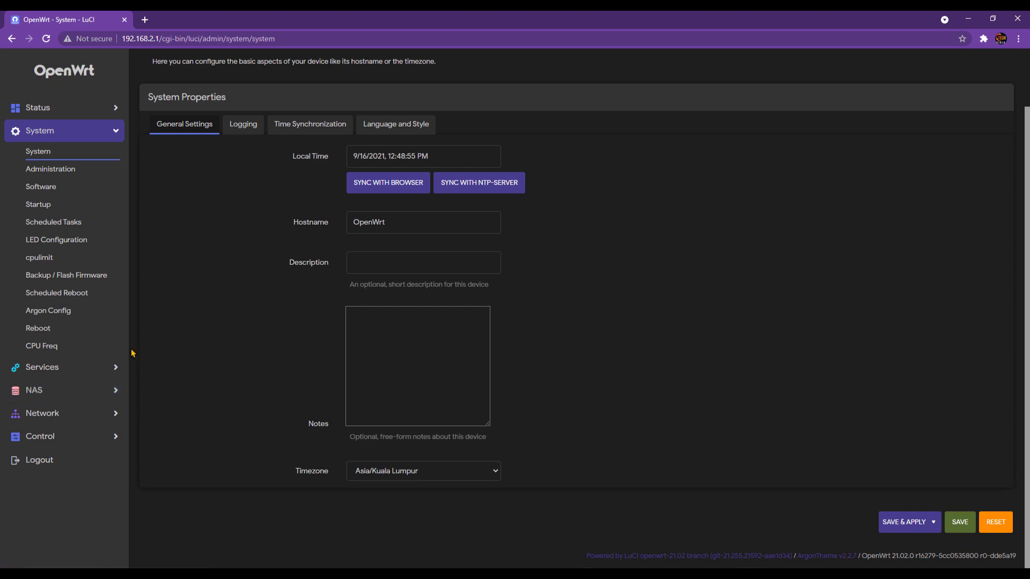
Open the OpenClash service overview and examine its running status, control panel details, IP addresses and website access check
{"action": "left_click", "coordinate": [81, 371]}
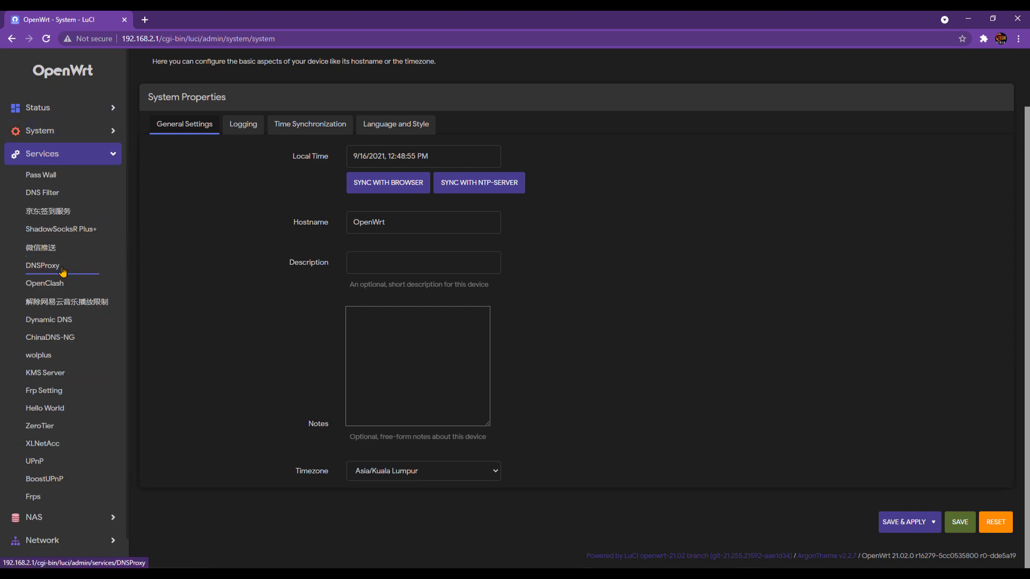
{"action": "left_click", "coordinate": [64, 284]}
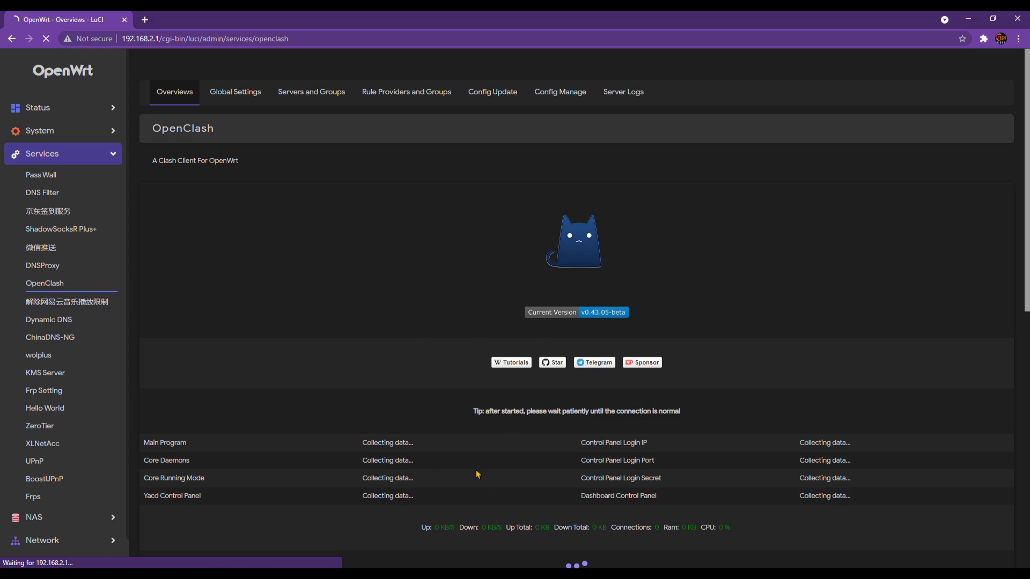
{"action": "scroll", "coordinate": [457, 478], "scroll_direction": "down", "scroll_amount": 2}
{"action": "scroll", "coordinate": [457, 477], "scroll_direction": "down", "scroll_amount": 7}
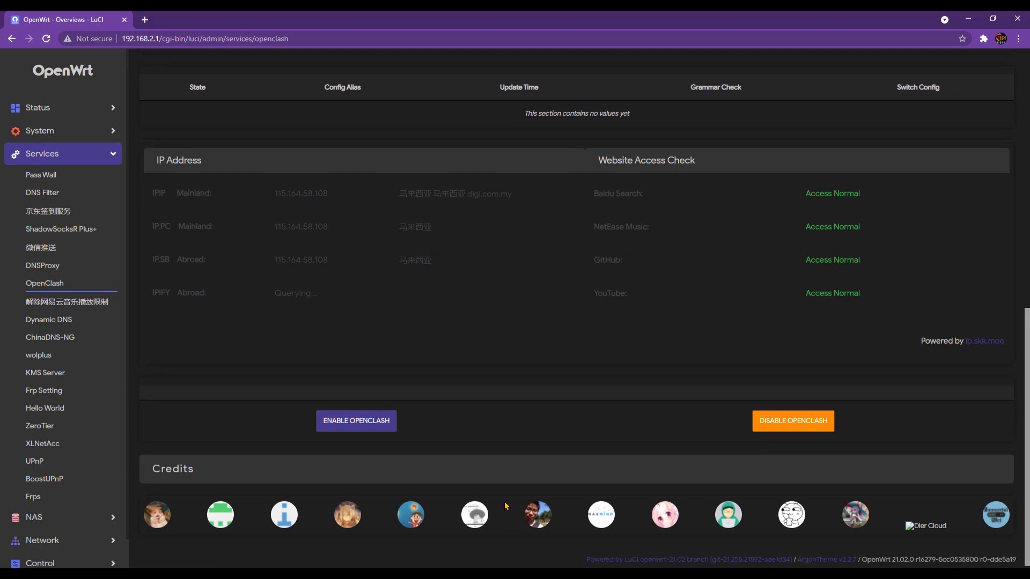
{"action": "scroll", "coordinate": [507, 505], "scroll_direction": "up", "scroll_amount": 6}
{"action": "scroll", "coordinate": [516, 499], "scroll_direction": "down", "scroll_amount": 3}
{"action": "scroll", "coordinate": [492, 441], "scroll_direction": "up", "scroll_amount": 5}
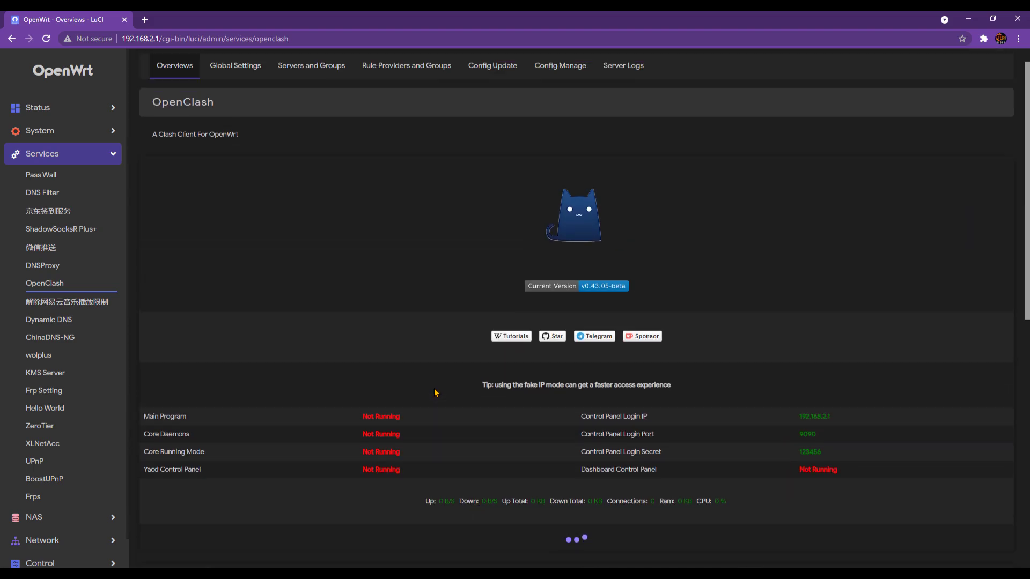
{"action": "scroll", "coordinate": [704, 419], "scroll_direction": "down", "scroll_amount": 5}
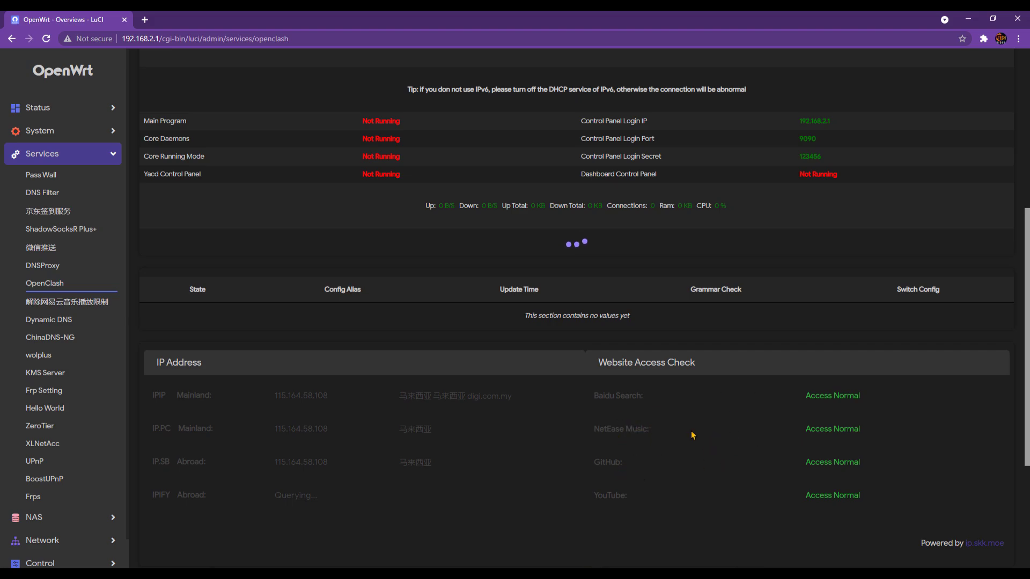
{"action": "scroll", "coordinate": [404, 271], "scroll_direction": "up", "scroll_amount": 2}
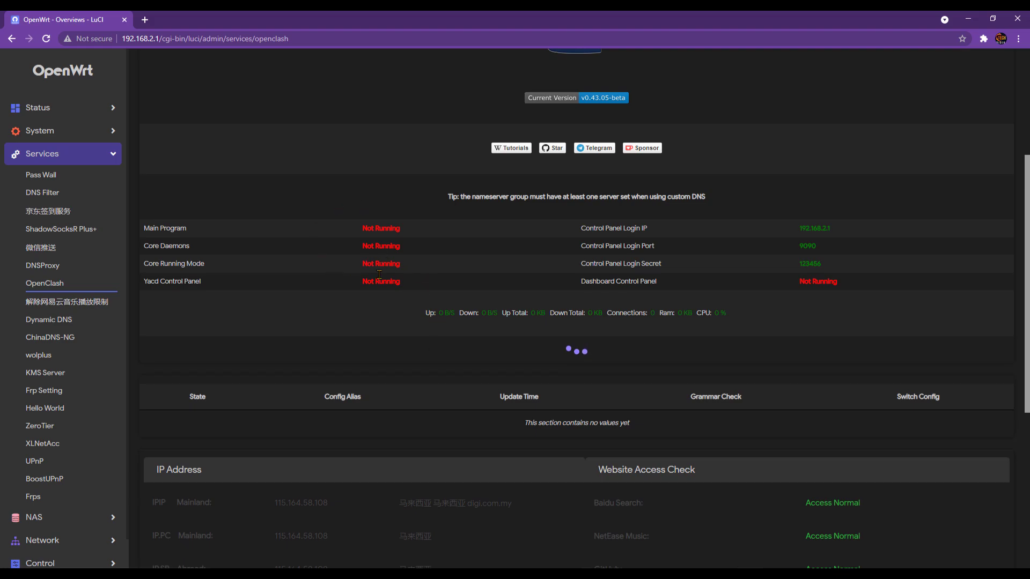
{"action": "scroll", "coordinate": [454, 329], "scroll_direction": "up", "scroll_amount": 2}
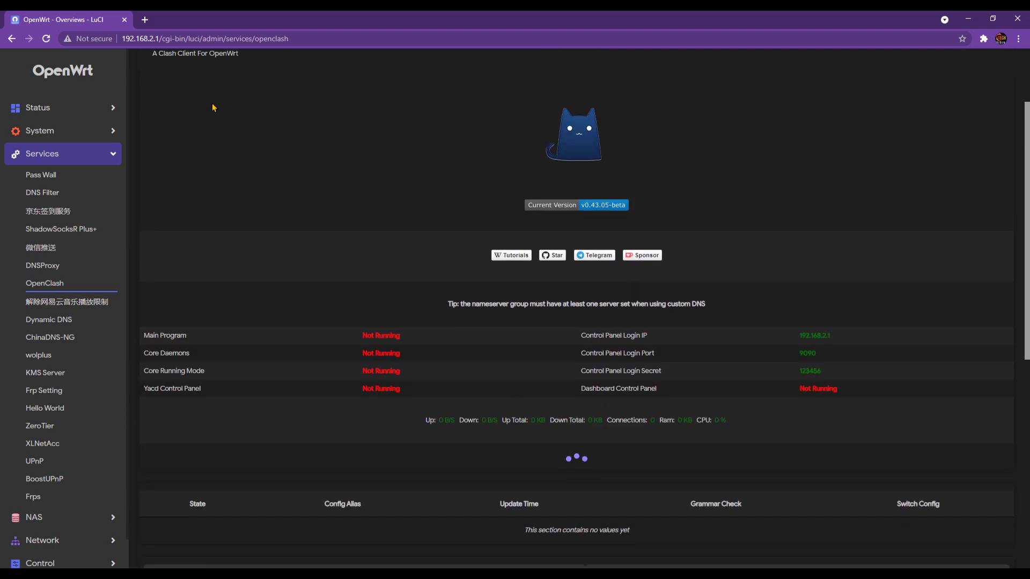
Open iplocation.net in a new browser tab and check the current connection's IP location and ISP
{"action": "left_click", "coordinate": [146, 20]}
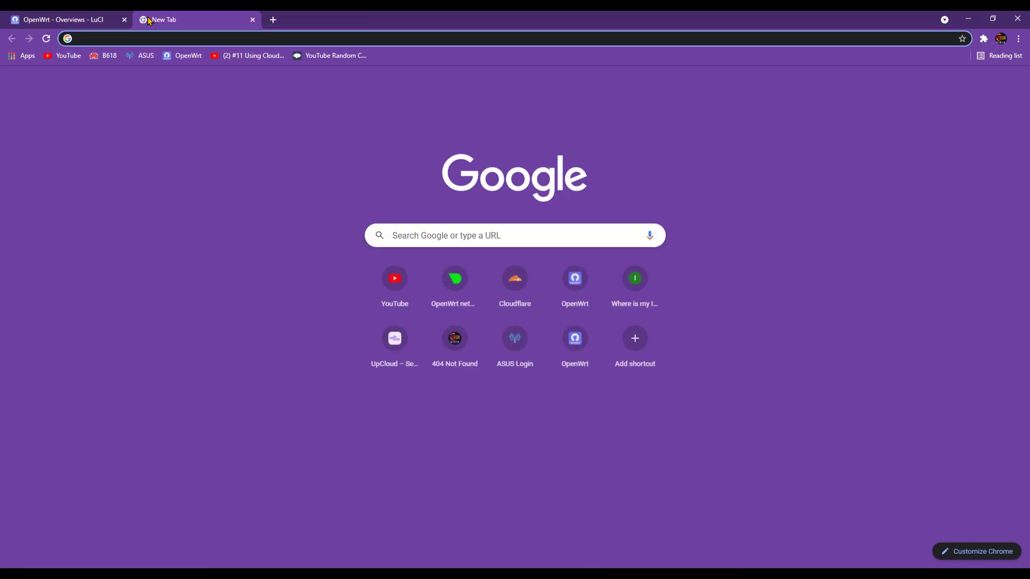
{"action": "type", "text": "iplocation.net"}
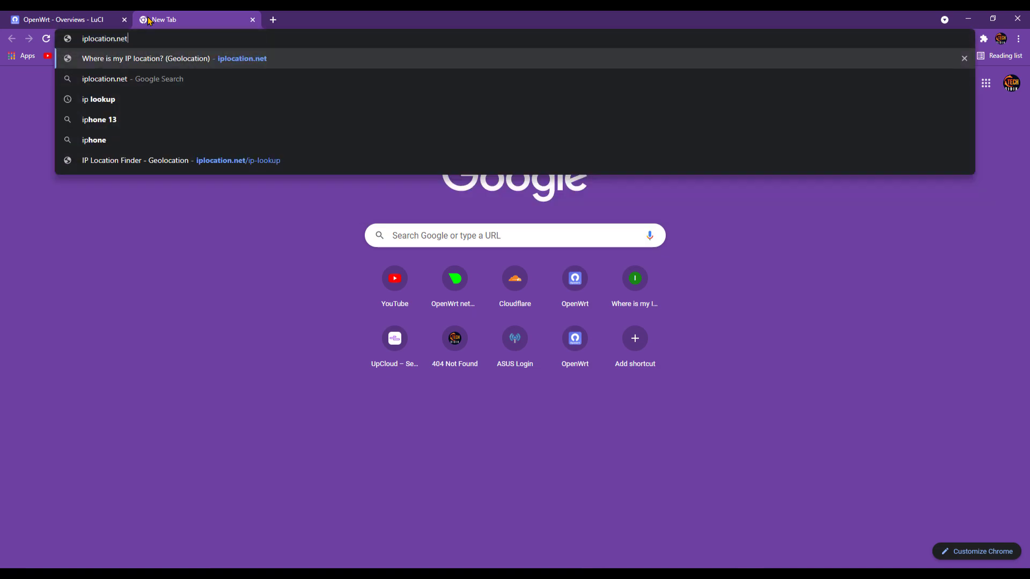
{"action": "key", "text": "Return"}
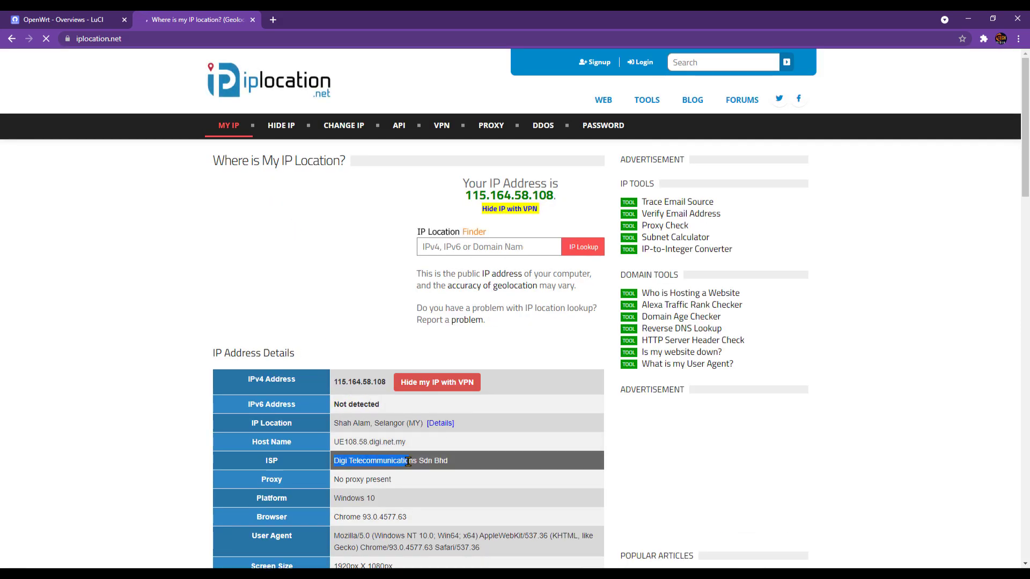
{"action": "left_click", "coordinate": [75, 19]}
{"action": "left_click", "coordinate": [229, 15]}
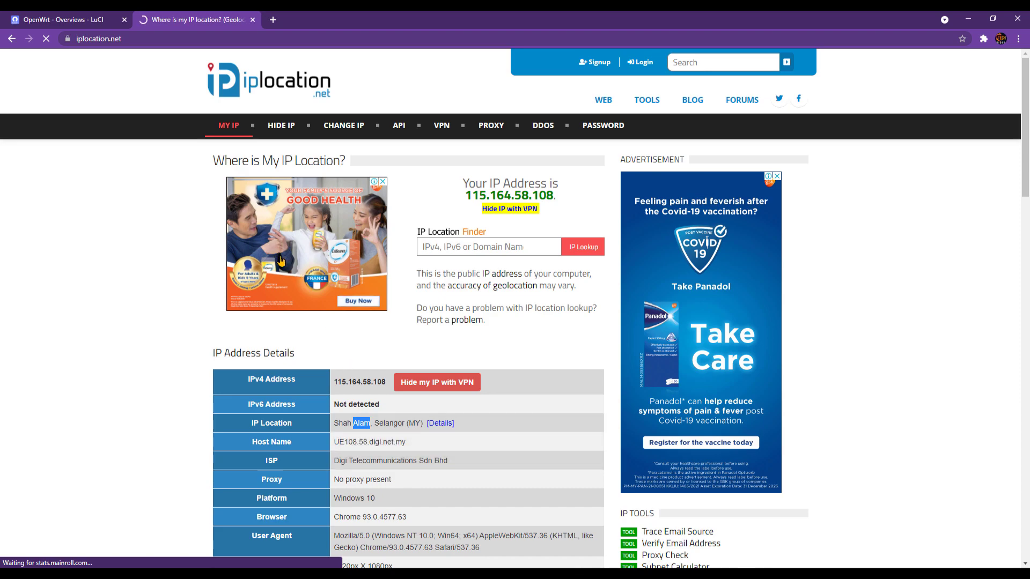
Return to the OpenClash overview and open its Config Manage page
{"action": "key", "text": "ctrl+shift+Tab"}
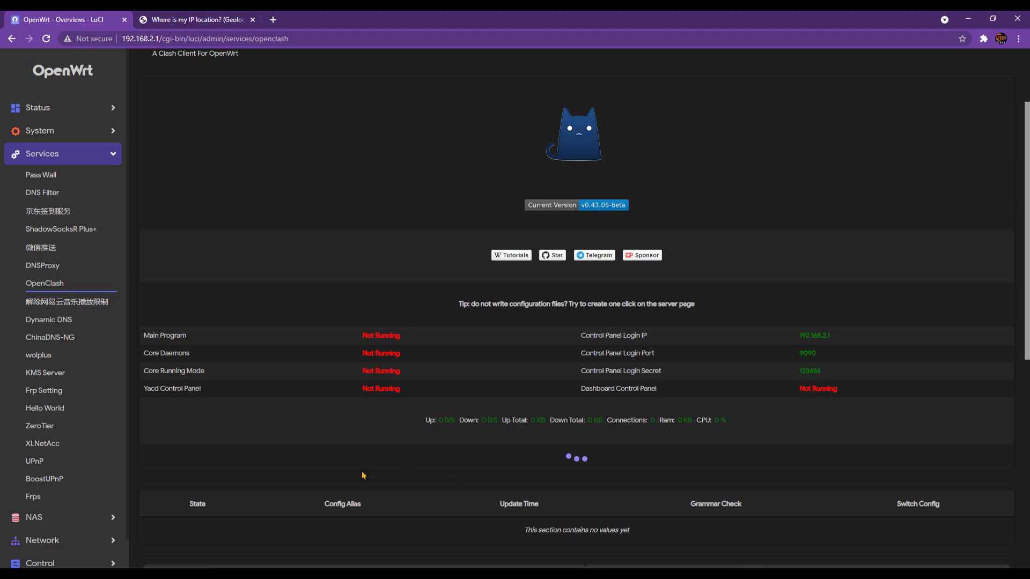
{"action": "scroll", "coordinate": [354, 474], "scroll_direction": "down", "scroll_amount": 1}
{"action": "scroll", "coordinate": [321, 467], "scroll_direction": "up", "scroll_amount": 3}
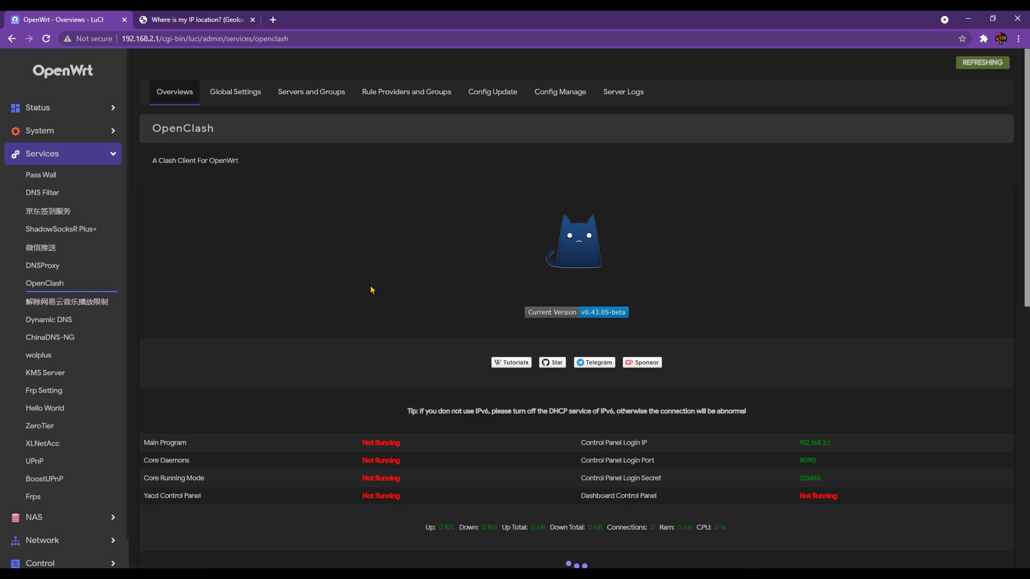
{"action": "left_click", "coordinate": [554, 99]}
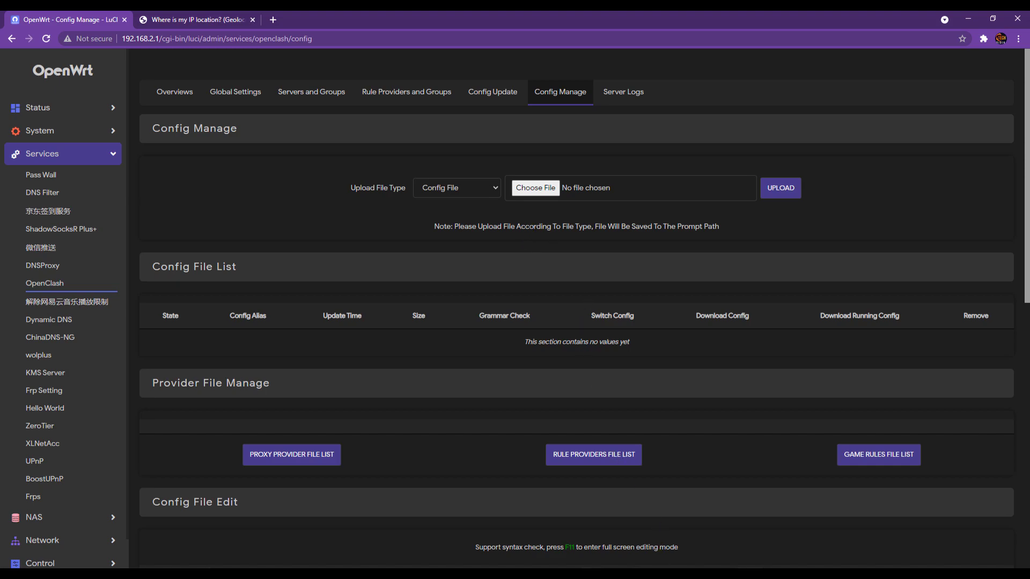
Switch to config.yaml in Notepad and examine the trojan proxy entry's server, port, type, password and sni fields, then return to the browser
{"action": "mouse_move", "coordinate": [670, 568]}
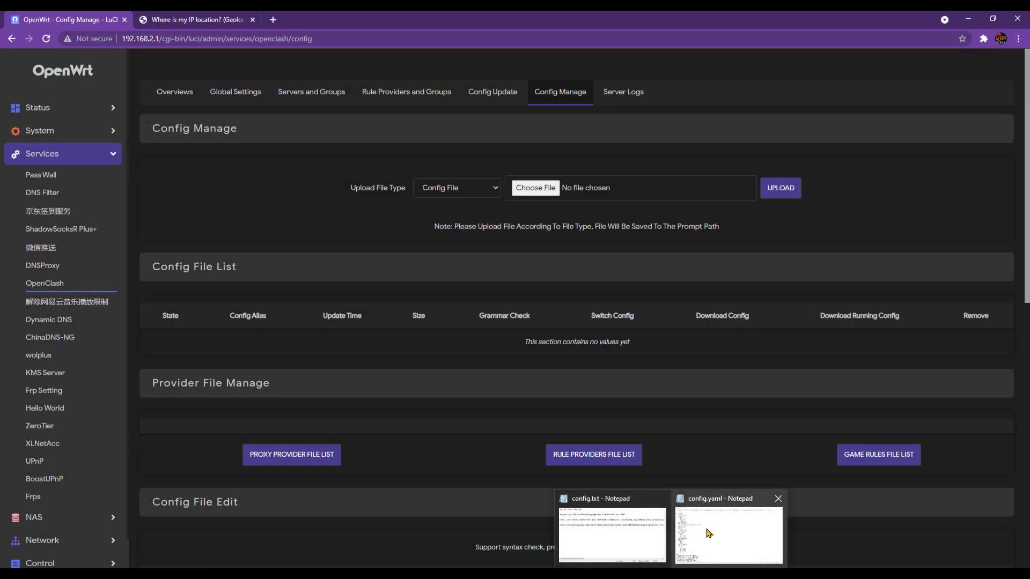
{"action": "left_click", "coordinate": [707, 533]}
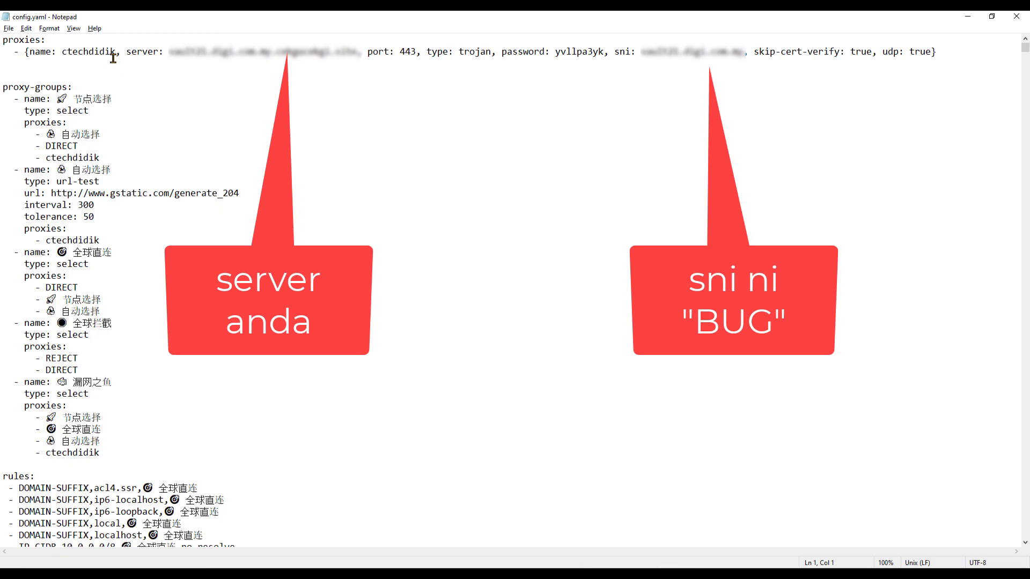
{"action": "left_click_drag", "start_coordinate": [170, 54], "coordinate": [417, 54]}
{"action": "left_click", "coordinate": [460, 54]}
{"action": "left_click", "coordinate": [569, 56]}
{"action": "left_click_drag", "start_coordinate": [170, 52], "coordinate": [427, 52]}
{"action": "left_click", "coordinate": [480, 56]}
{"action": "double_click", "coordinate": [576, 54]}
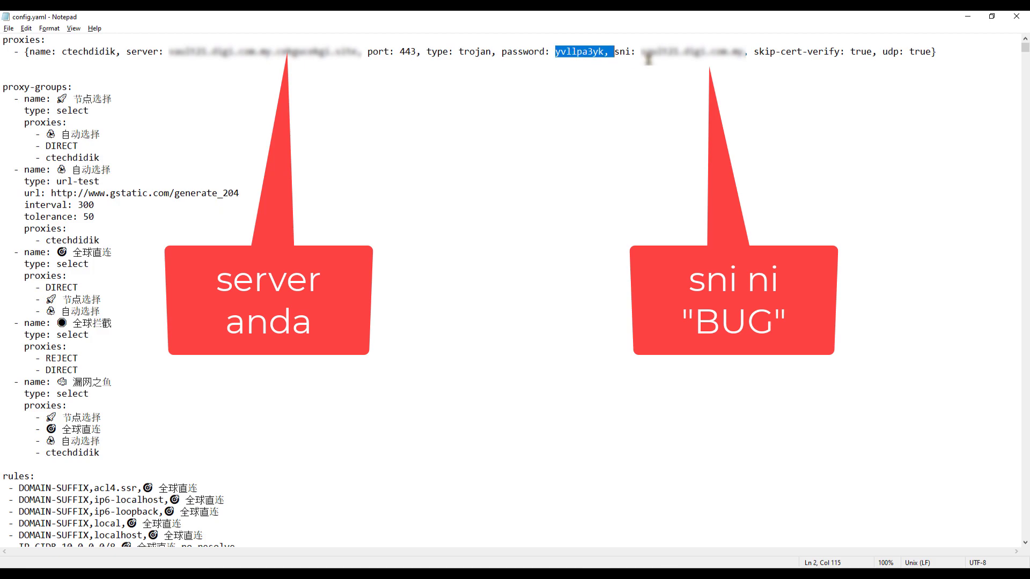
{"action": "double_click", "coordinate": [680, 54]}
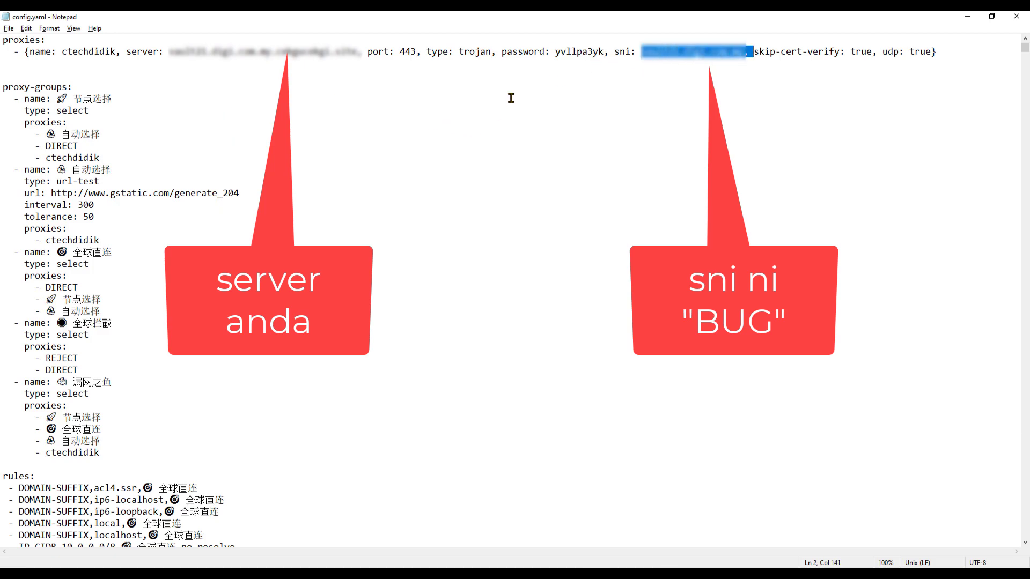
{"action": "left_click", "coordinate": [421, 135]}
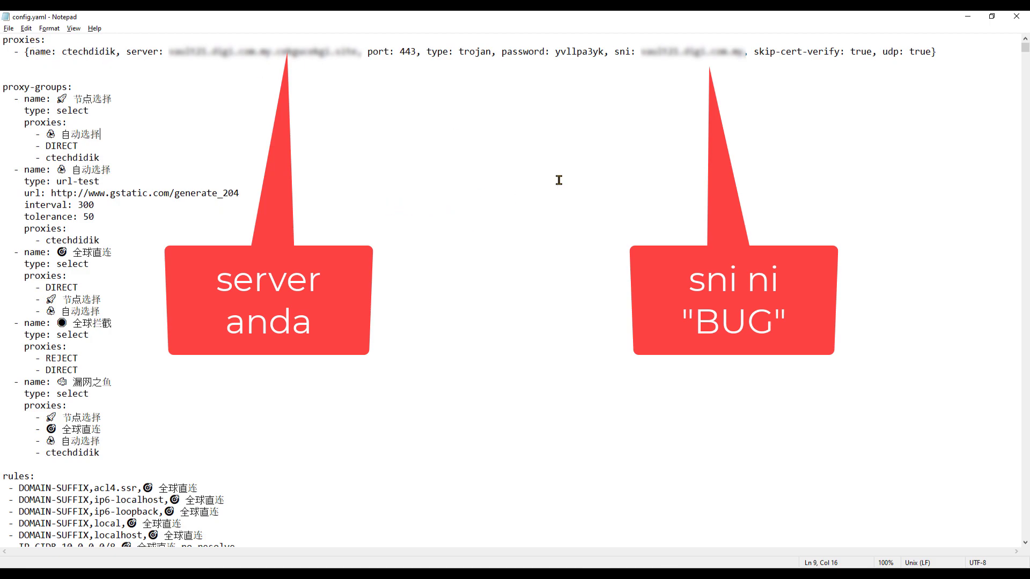
{"action": "left_click_drag", "start_coordinate": [175, 56], "coordinate": [354, 53]}
{"action": "left_click", "coordinate": [405, 52]}
{"action": "left_click_drag", "start_coordinate": [650, 52], "coordinate": [677, 52]}
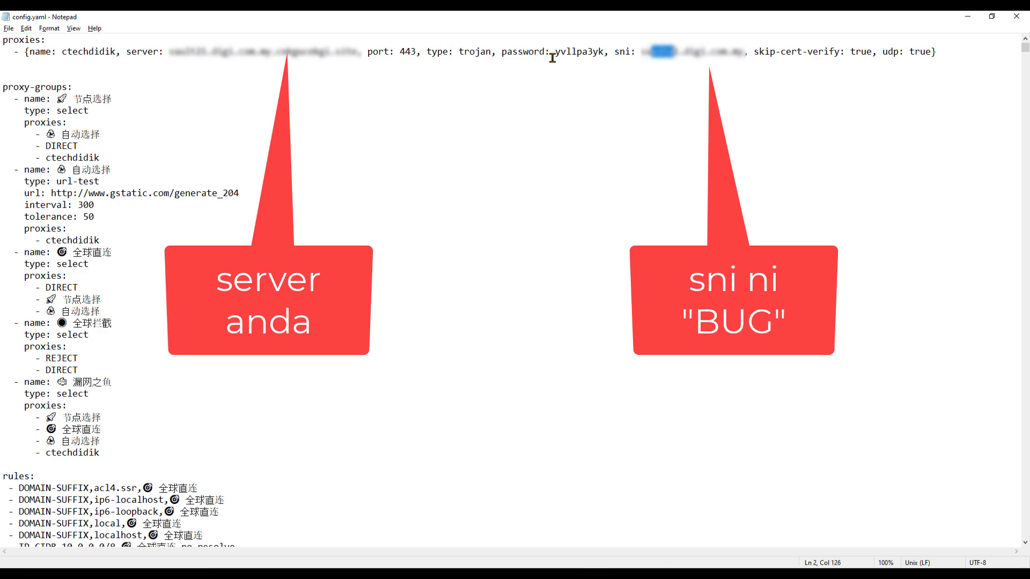
{"action": "left_click", "coordinate": [967, 16]}
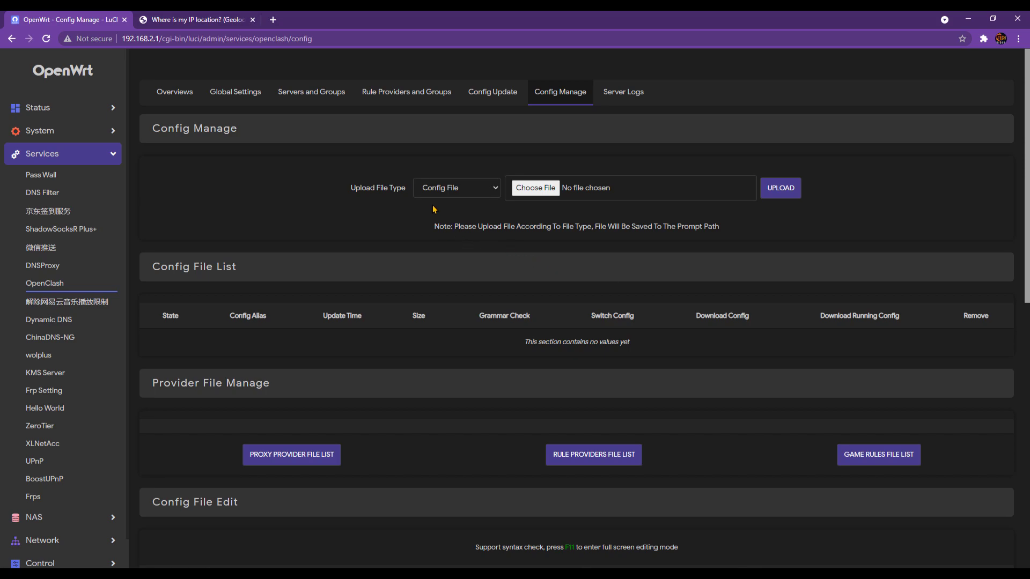
Upload config.yaml from the computer to OpenClash as a Config File
{"action": "left_click", "coordinate": [559, 92]}
{"action": "left_click", "coordinate": [537, 188]}
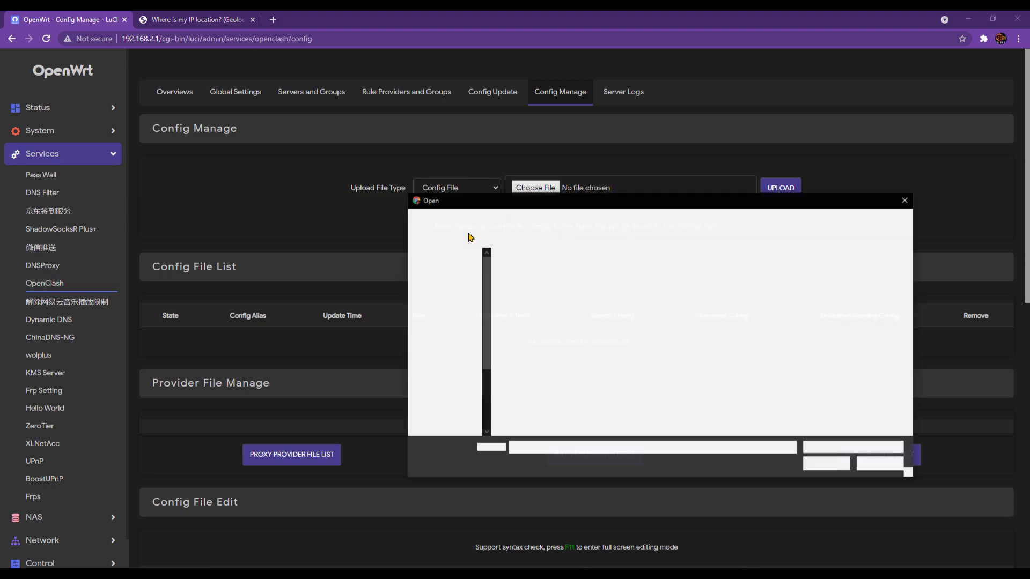
{"action": "scroll", "coordinate": [457, 282], "scroll_direction": "up", "scroll_amount": 5}
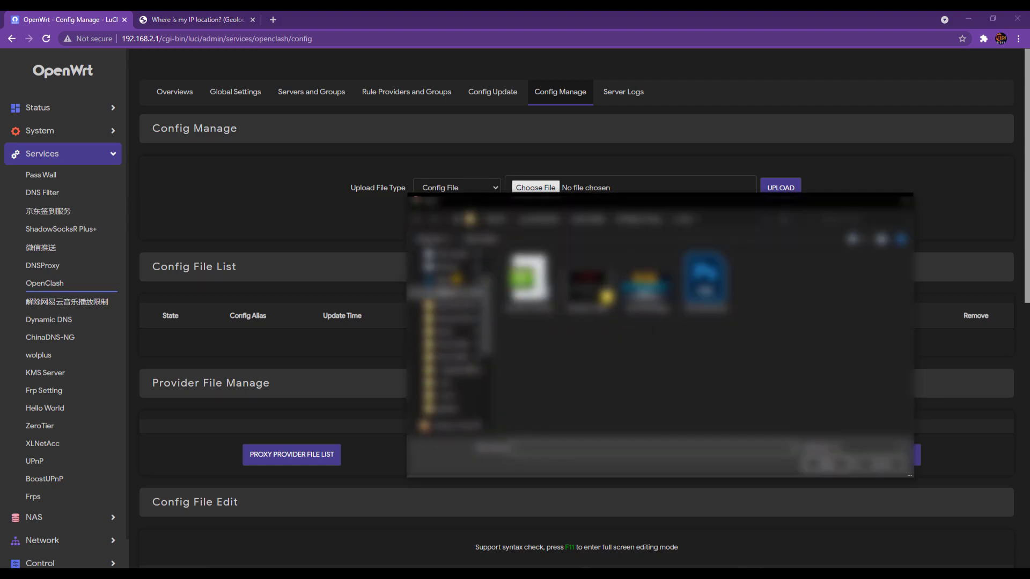
{"action": "left_click", "coordinate": [454, 278]}
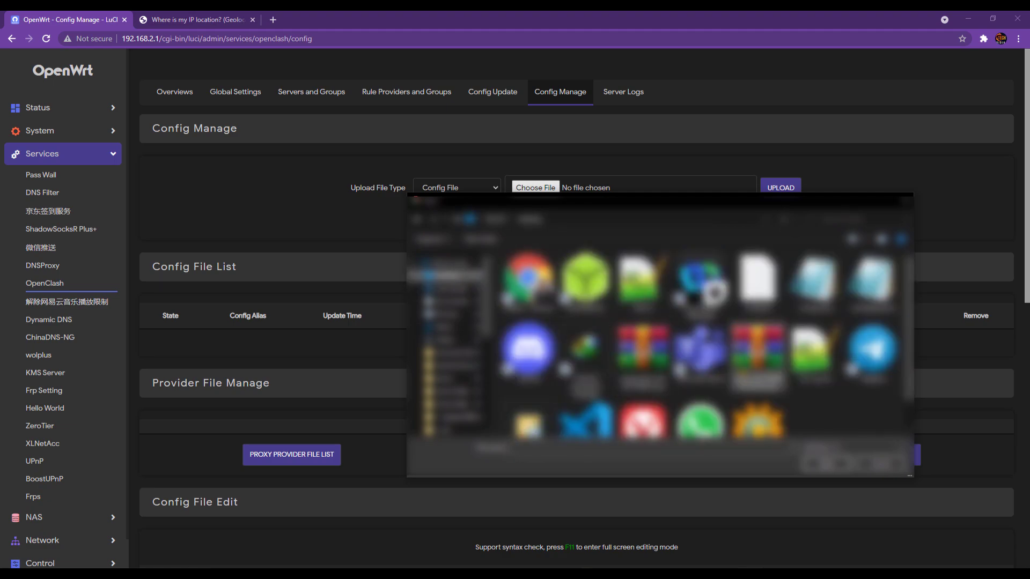
{"action": "double_click", "coordinate": [815, 283]}
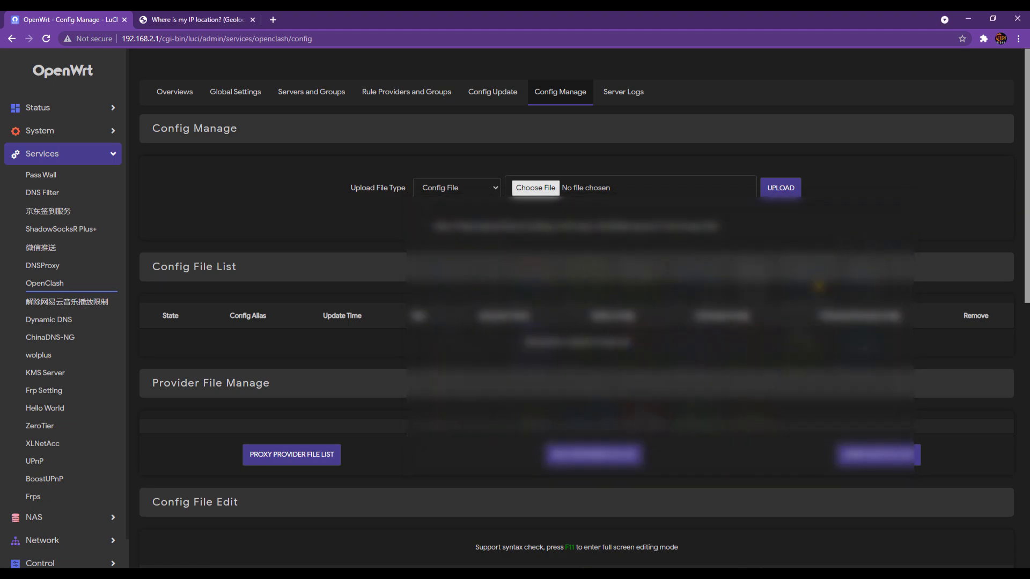
{"action": "left_click", "coordinate": [779, 191]}
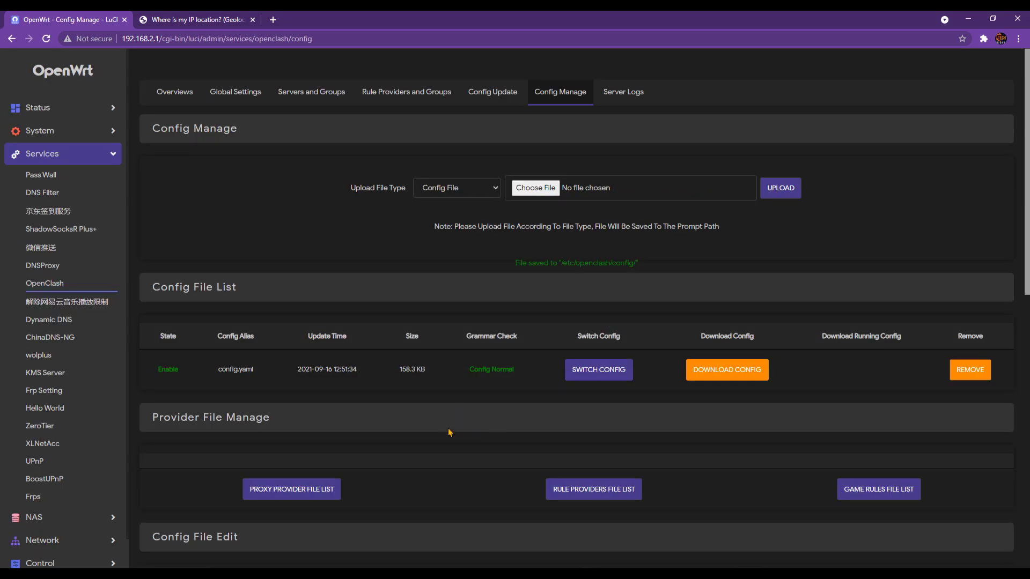
Check the uploaded config.yaml's grammar check status and its contents in the config file editor
{"action": "left_click_drag", "start_coordinate": [470, 369], "coordinate": [513, 370]}
{"action": "left_click", "coordinate": [494, 374]}
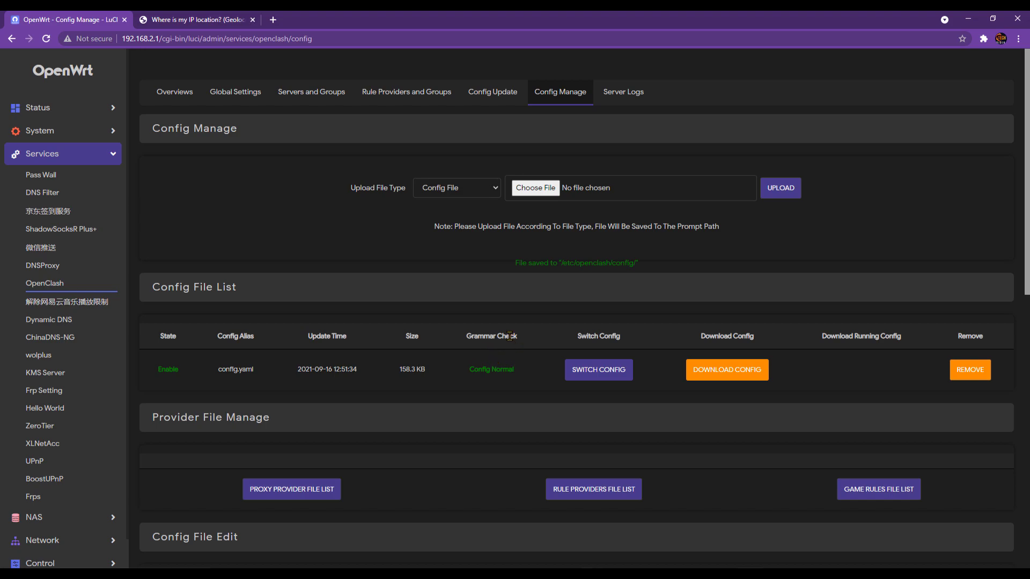
{"action": "left_click", "coordinate": [293, 94]}
{"action": "scroll", "coordinate": [385, 226], "scroll_direction": "down", "scroll_amount": 4}
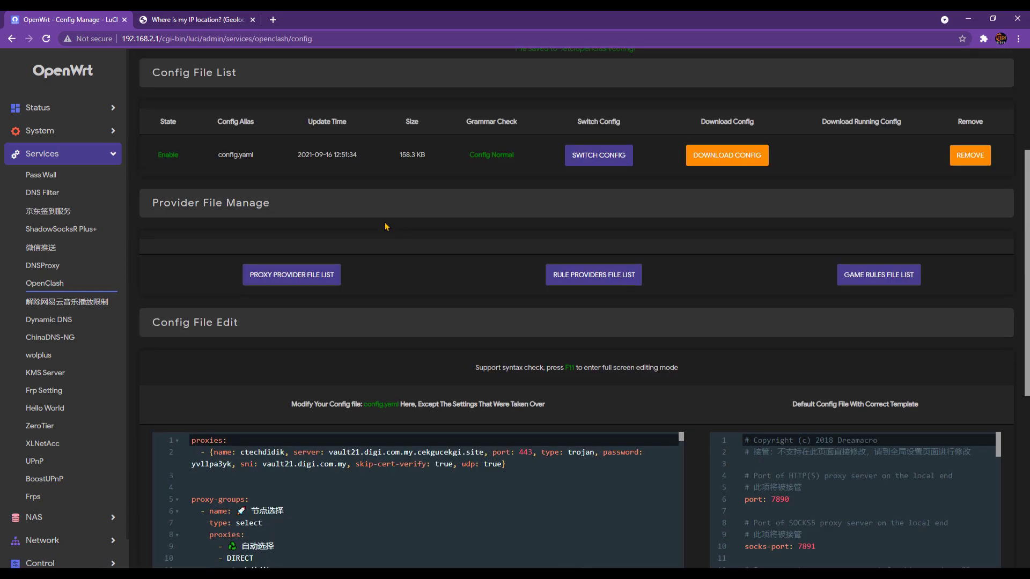
{"action": "scroll", "coordinate": [385, 227], "scroll_direction": "up", "scroll_amount": 4}
Open OpenClash's Servers and Groups page and review the Proxy-Provider and Proxies sections
{"action": "left_click", "coordinate": [314, 96]}
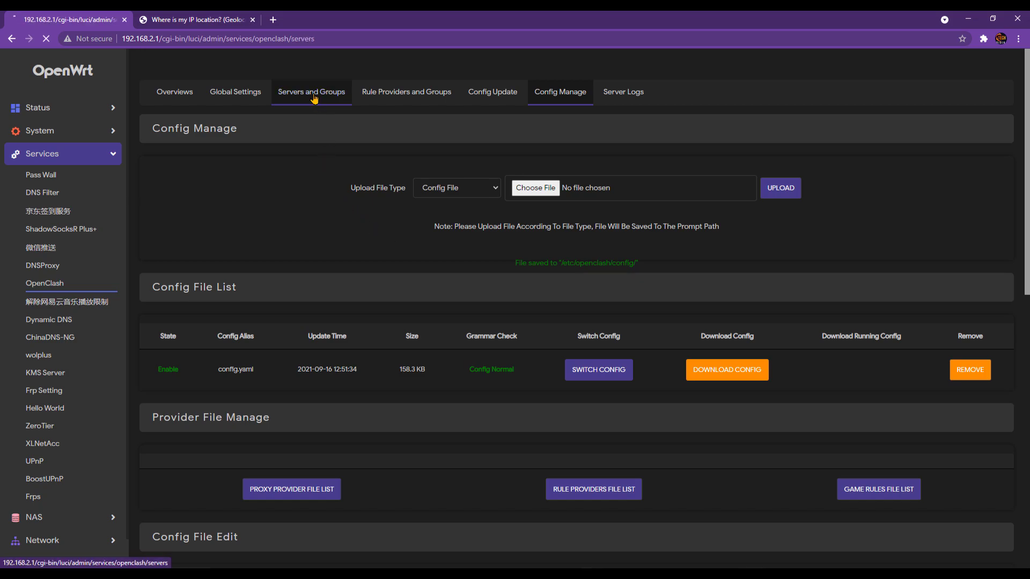
{"action": "scroll", "coordinate": [424, 315], "scroll_direction": "down", "scroll_amount": 3}
{"action": "scroll", "coordinate": [423, 315], "scroll_direction": "down", "scroll_amount": 2}
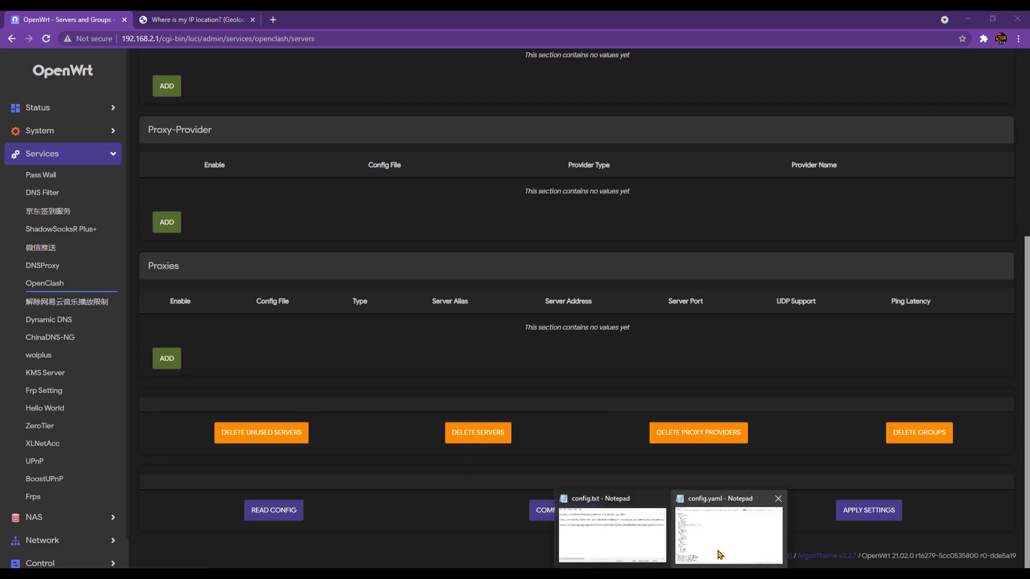
Bring config.yaml in Notepad back up and review the complete proxy line under proxies
{"action": "left_click", "coordinate": [705, 531]}
{"action": "left_click_drag", "start_coordinate": [51, 52], "coordinate": [939, 51]}
{"action": "left_click", "coordinate": [526, 175]}
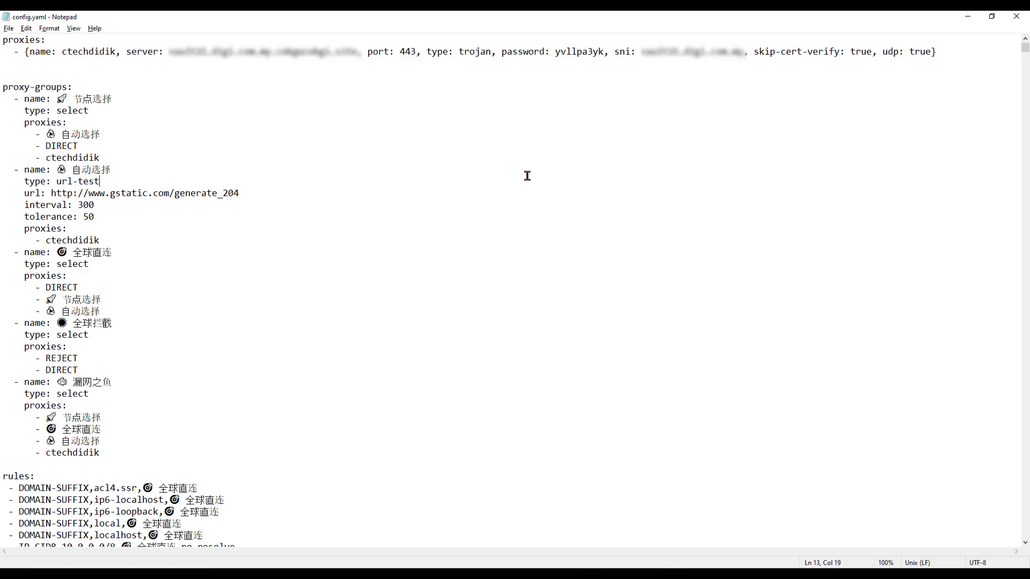
Back in the browser, add a new entry under Proxies with config.yaml as its config file and trojan as its server node type
{"action": "key", "text": "alt+Tab"}
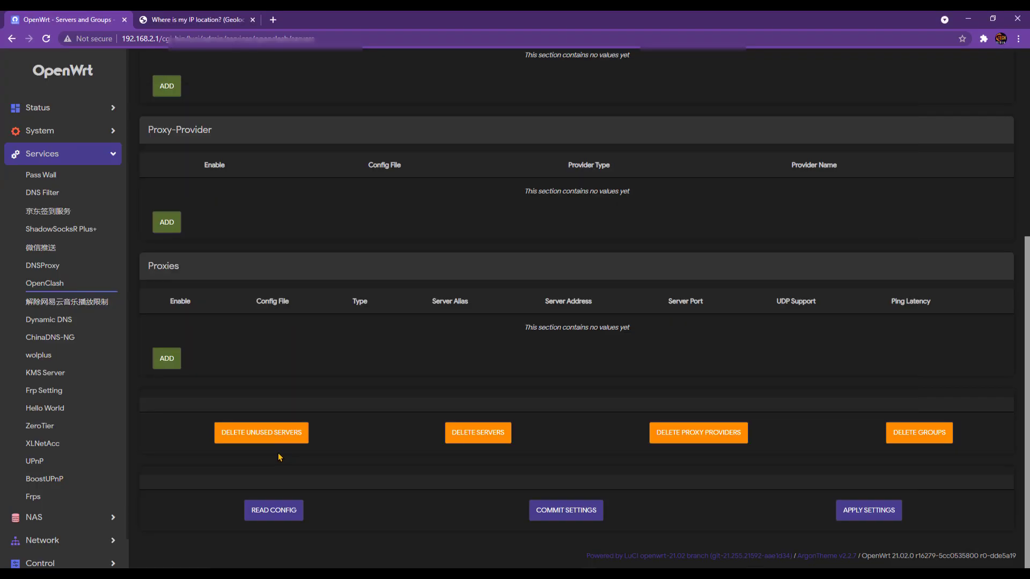
{"action": "left_click", "coordinate": [170, 363]}
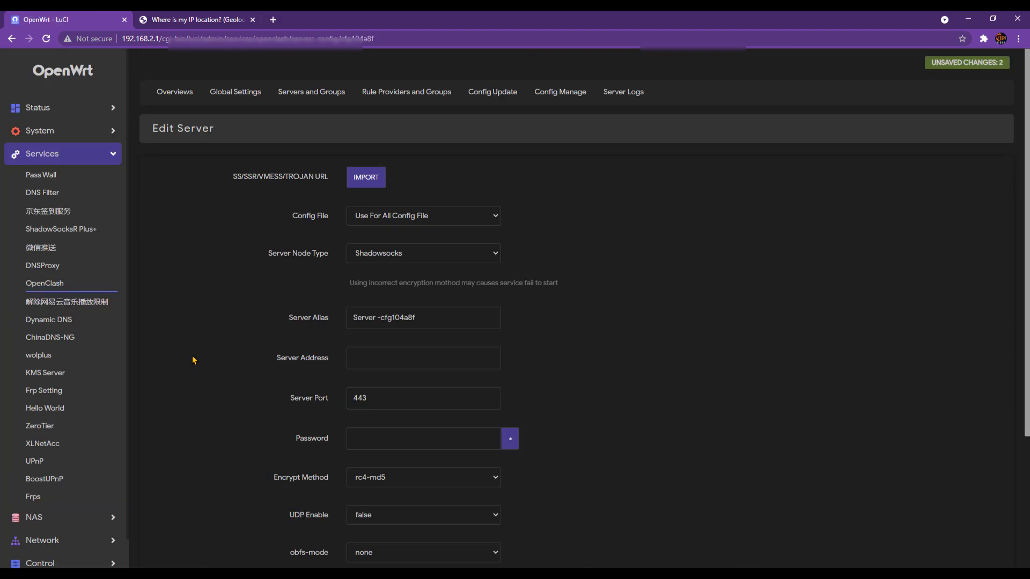
{"action": "scroll", "coordinate": [454, 267], "scroll_direction": "down", "scroll_amount": 1}
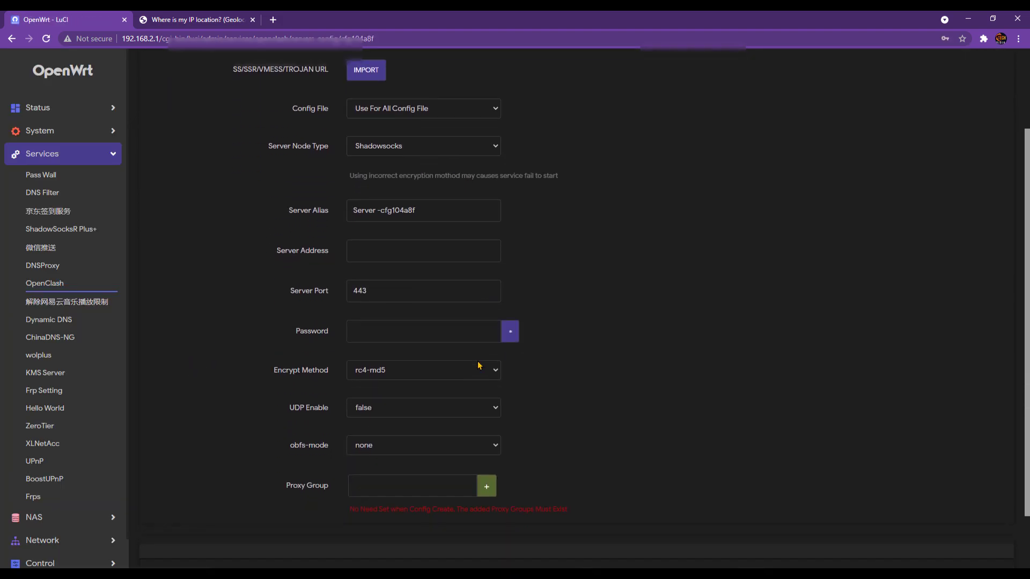
{"action": "scroll", "coordinate": [480, 364], "scroll_direction": "down", "scroll_amount": 2}
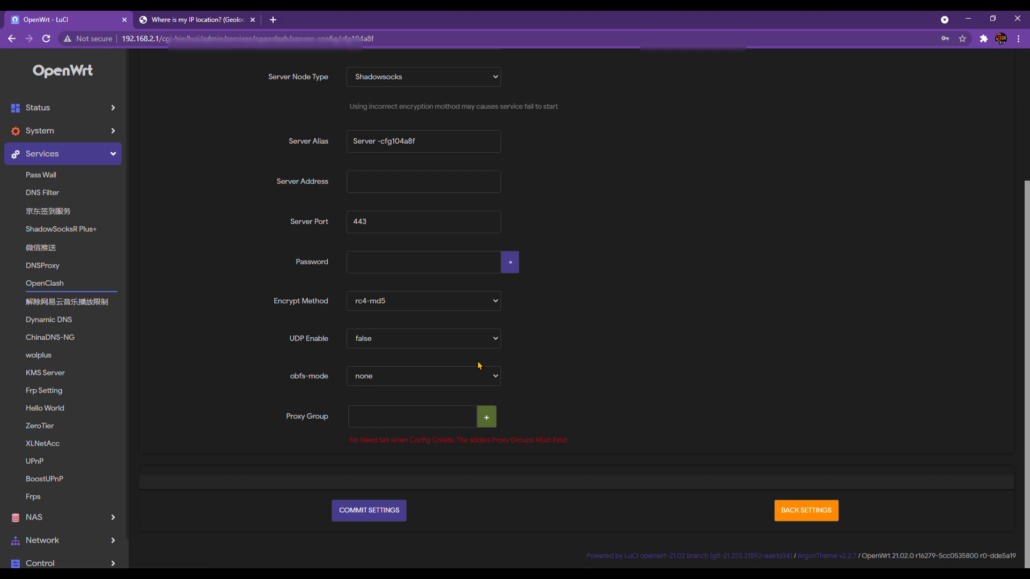
{"action": "scroll", "coordinate": [483, 361], "scroll_direction": "up", "scroll_amount": 1}
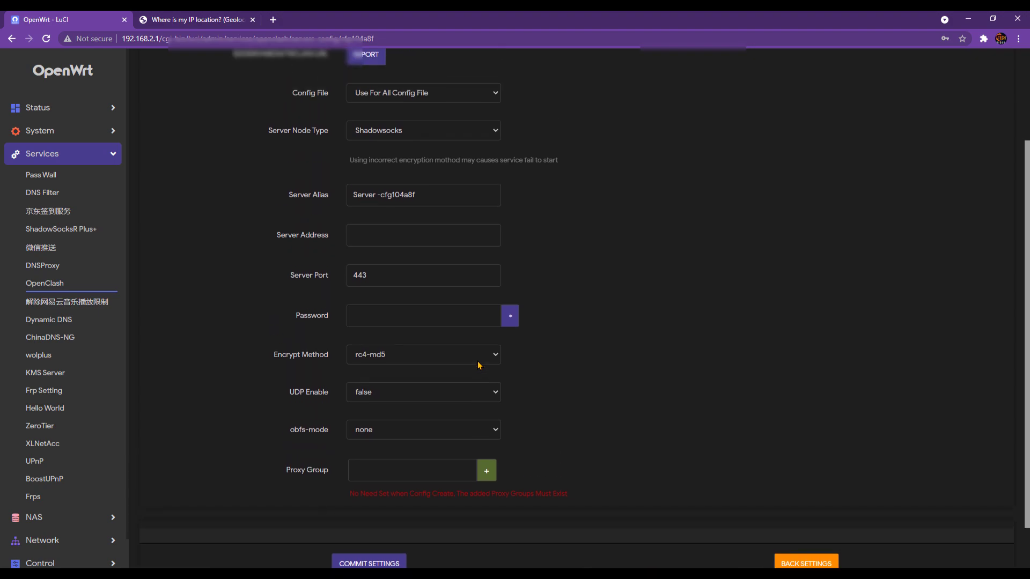
{"action": "left_click", "coordinate": [408, 96]}
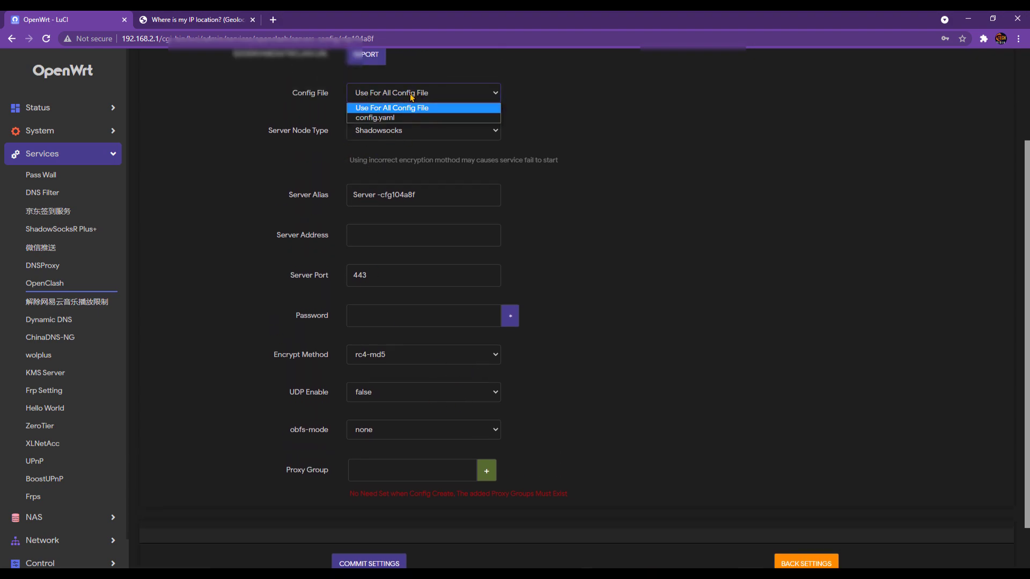
{"action": "left_click", "coordinate": [384, 118]}
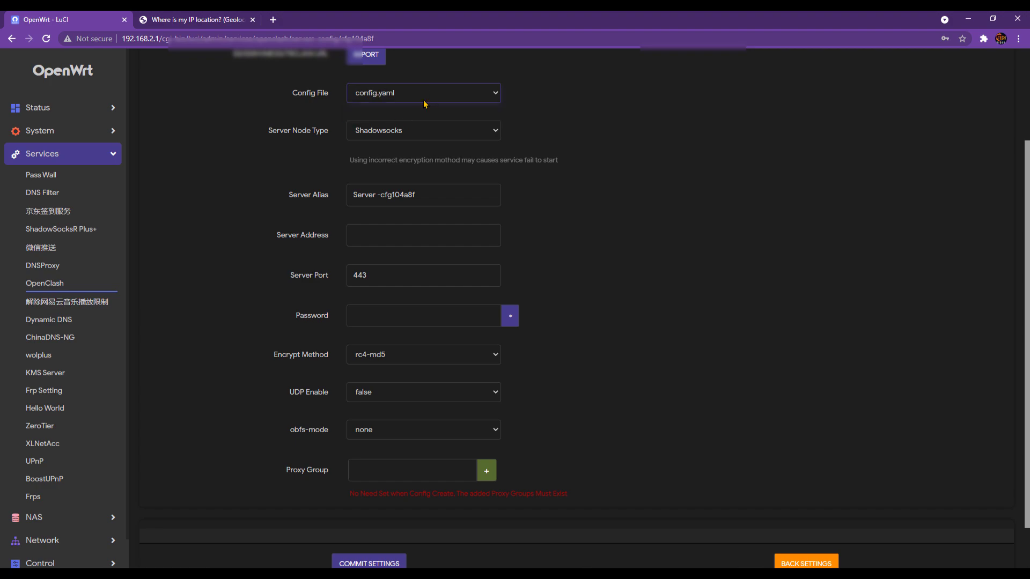
{"action": "left_click", "coordinate": [438, 131]}
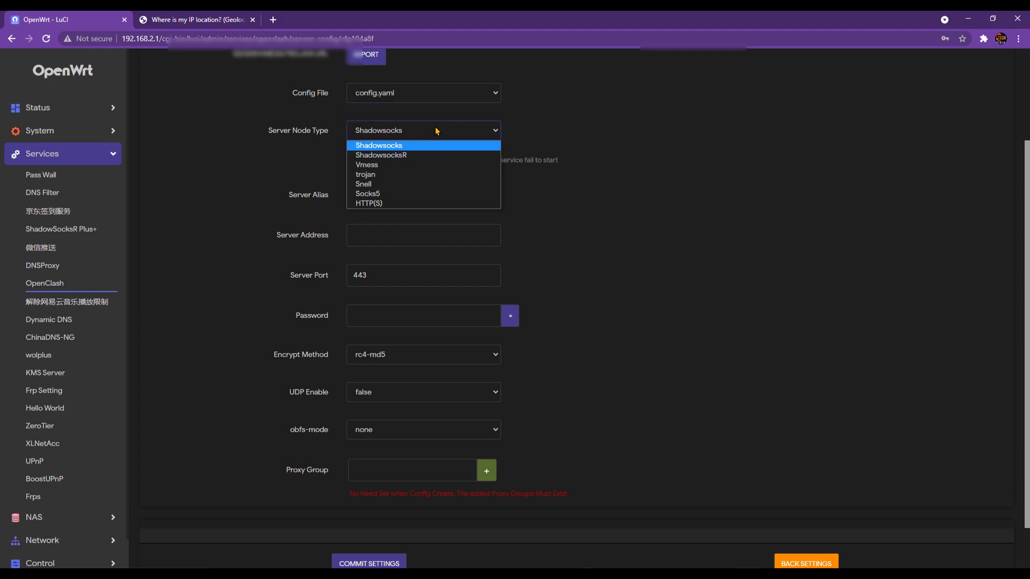
{"action": "left_click", "coordinate": [381, 177]}
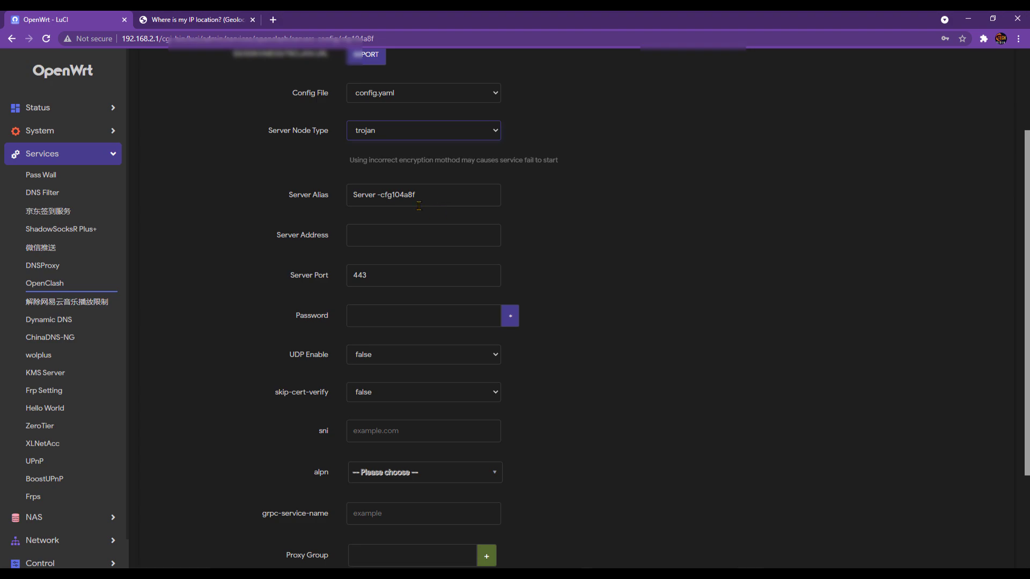
Set the new server's alias to ctechdidik
{"action": "scroll", "coordinate": [434, 218], "scroll_direction": "down", "scroll_amount": 3}
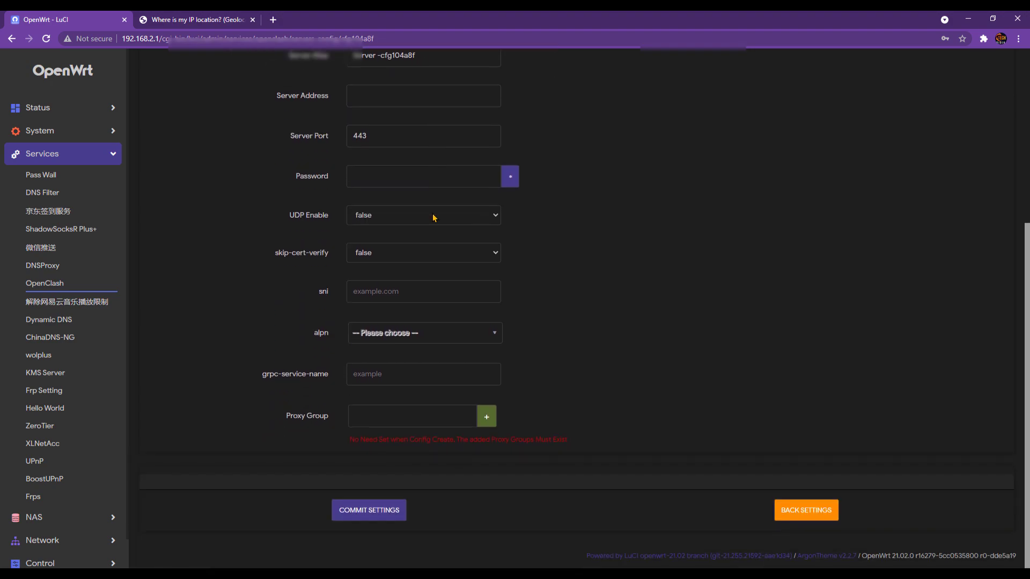
{"action": "scroll", "coordinate": [437, 103], "scroll_direction": "up", "scroll_amount": 1}
{"action": "left_click_drag", "start_coordinate": [438, 103], "coordinate": [338, 96]}
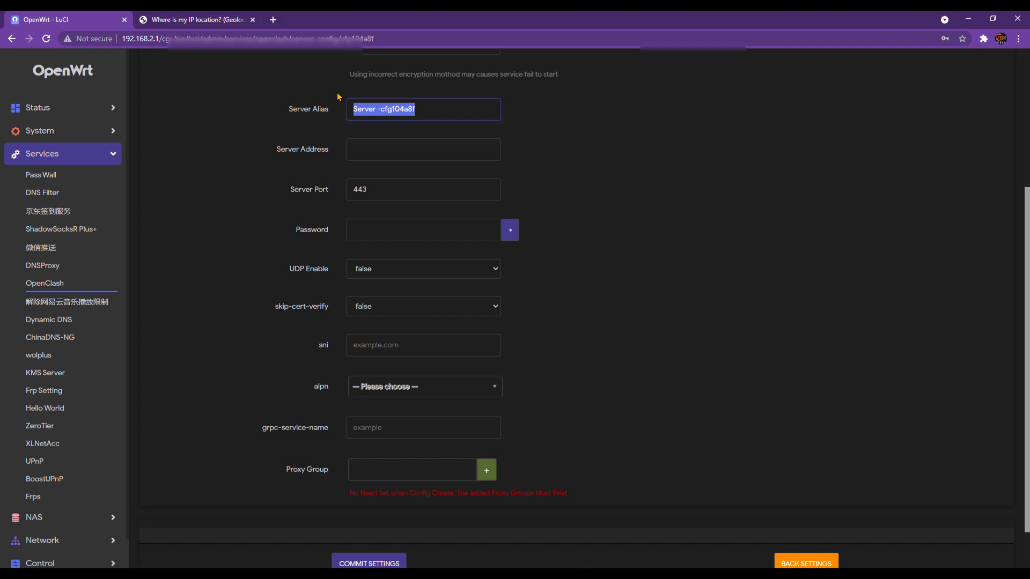
{"action": "type", "text": "ctechdidik"}
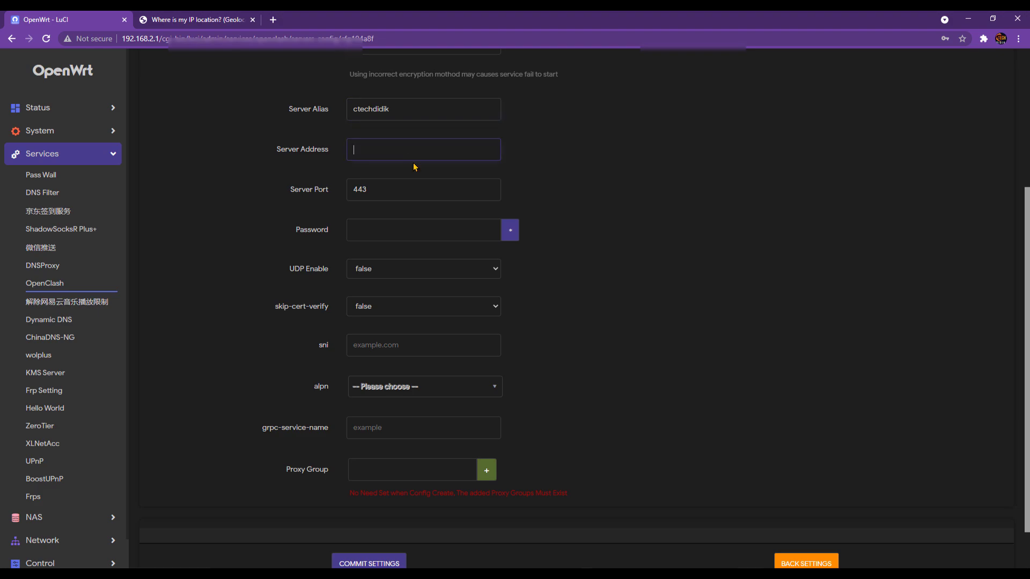
Copy the server host from the proxy line of config.yaml in Notepad into the server's Server Address
{"action": "key", "text": "alt+Tab"}
{"action": "left_click_drag", "start_coordinate": [170, 51], "coordinate": [358, 52]}
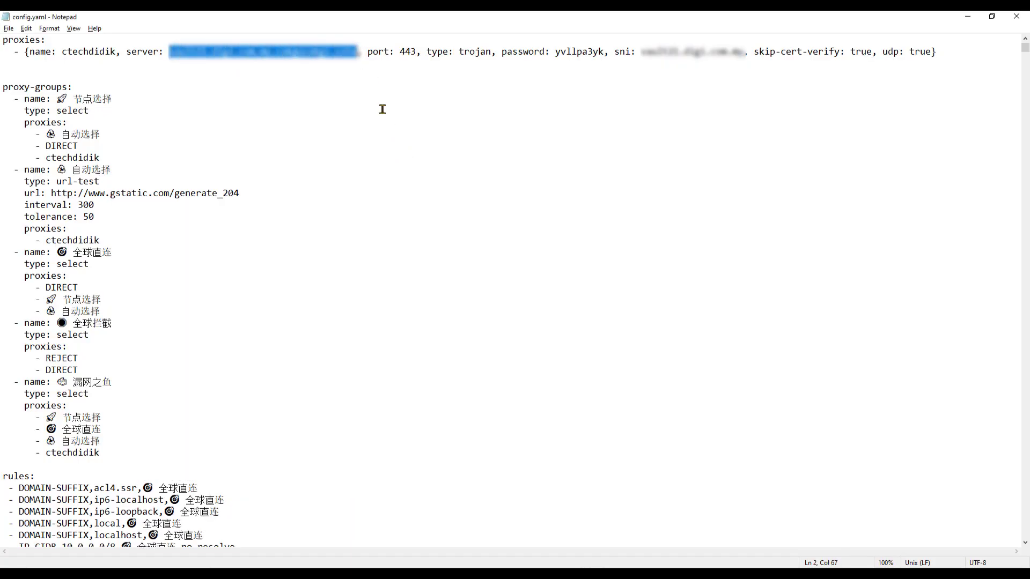
{"action": "key", "text": "ctrl+c"}
{"action": "key", "text": "alt+Tab"}
{"action": "key", "text": "ctrl+v"}
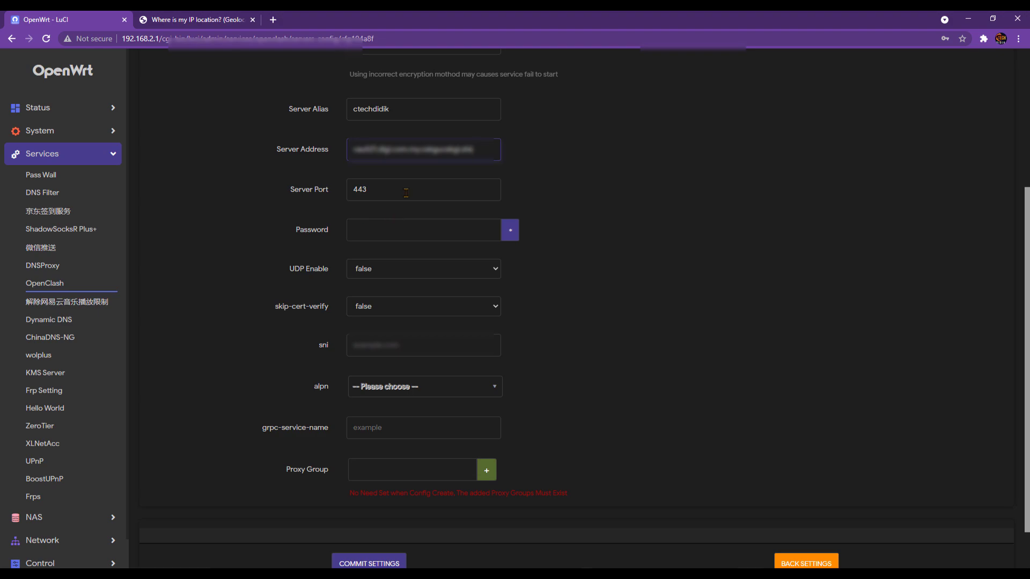
Copy the trojan password from the proxy line in Notepad into the server's Password field
{"action": "key", "text": "alt+Tab"}
{"action": "double_click", "coordinate": [569, 52]}
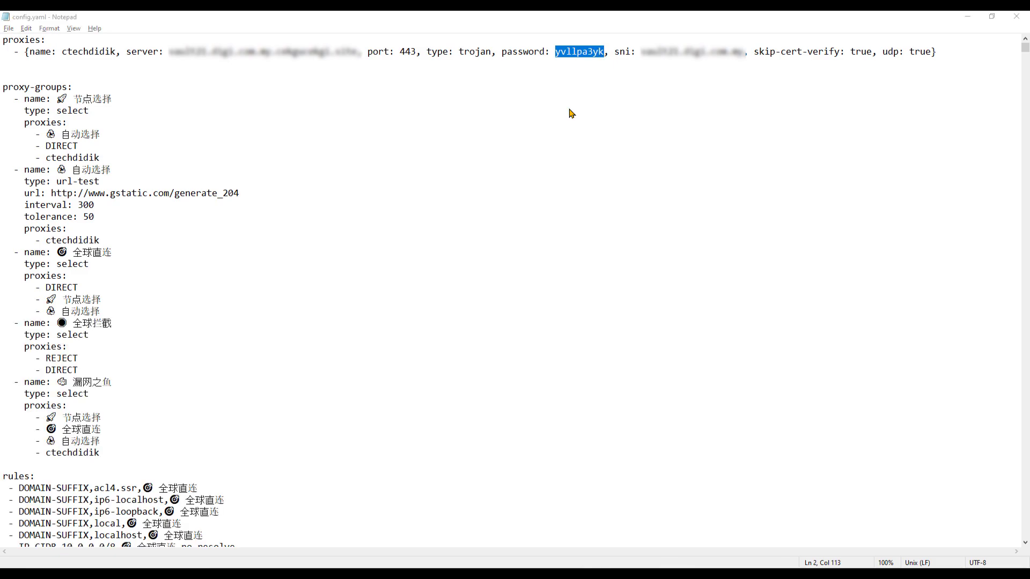
{"action": "key", "text": "alt+Tab"}
{"action": "left_click", "coordinate": [397, 230]}
{"action": "key", "text": "ctrl+v"}
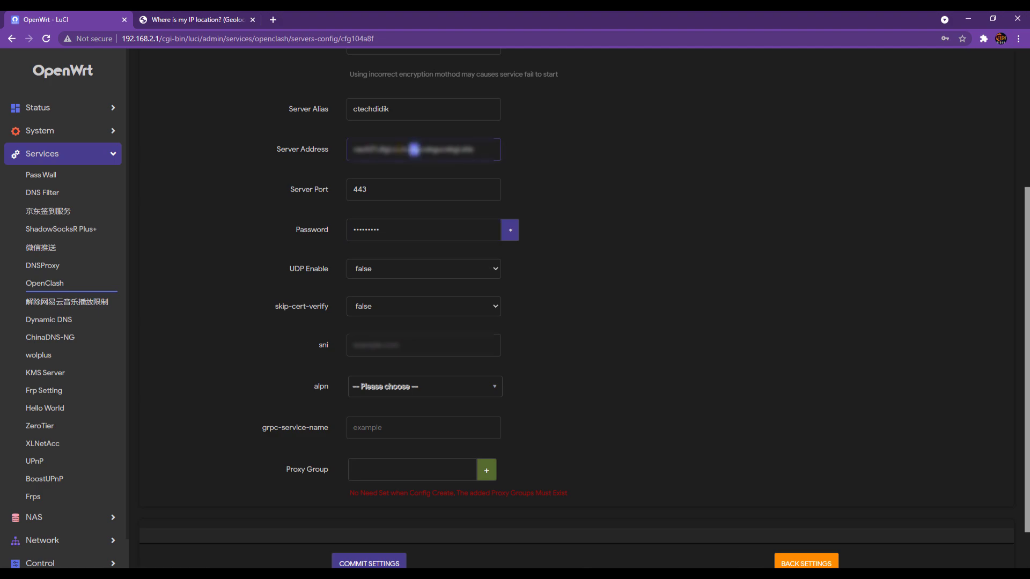
Copy the leading host part of the Server Address into the sni field
{"action": "left_click_drag", "start_coordinate": [421, 149], "coordinate": [329, 150]}
{"action": "key", "text": "ctrl+c"}
{"action": "left_click", "coordinate": [397, 343]}
{"action": "key", "text": "ctrl+v"}
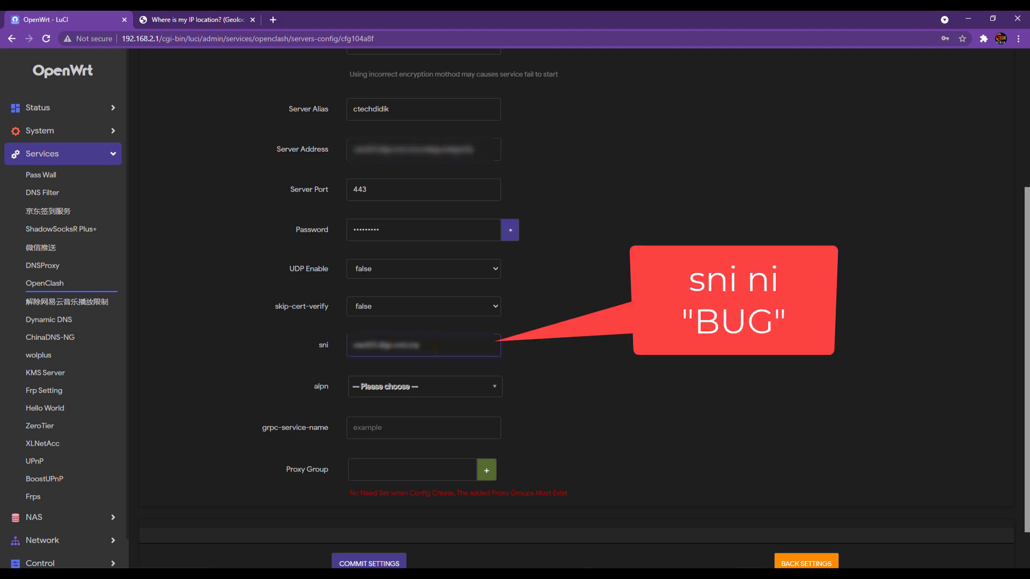
{"action": "left_click", "coordinate": [404, 390]}
{"action": "left_click", "coordinate": [437, 400]}
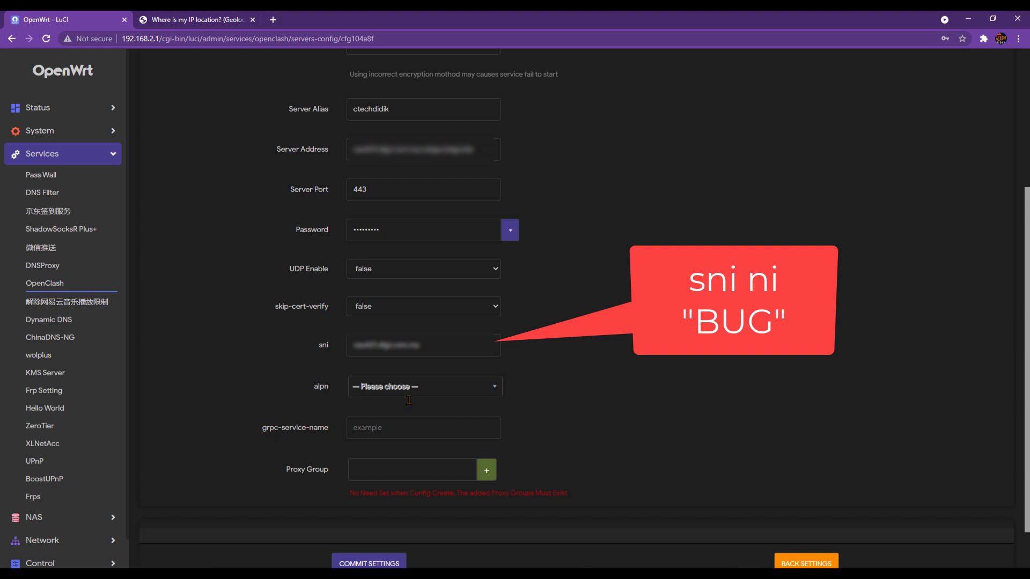
{"action": "left_click", "coordinate": [392, 396]}
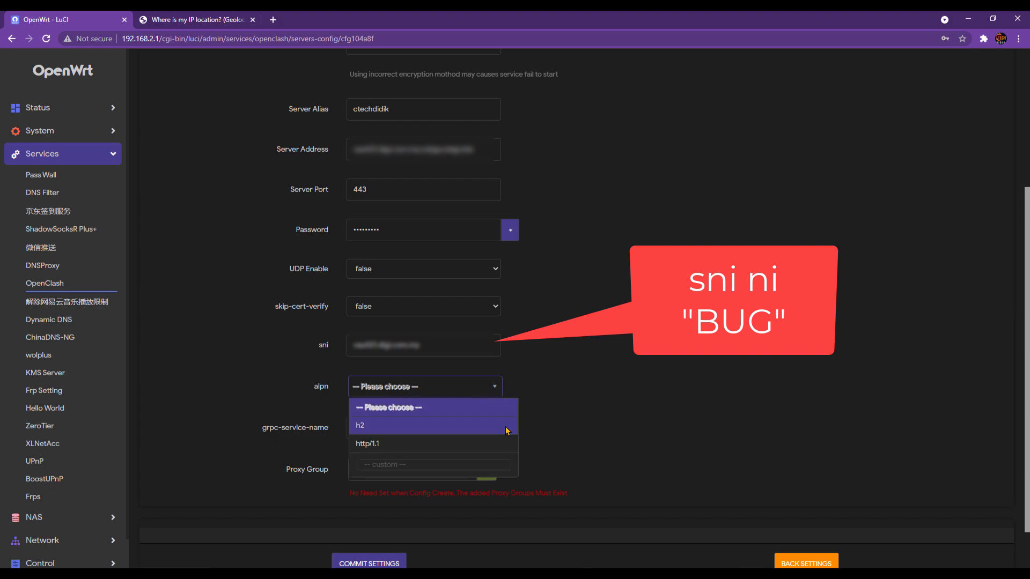
{"action": "left_click", "coordinate": [608, 416]}
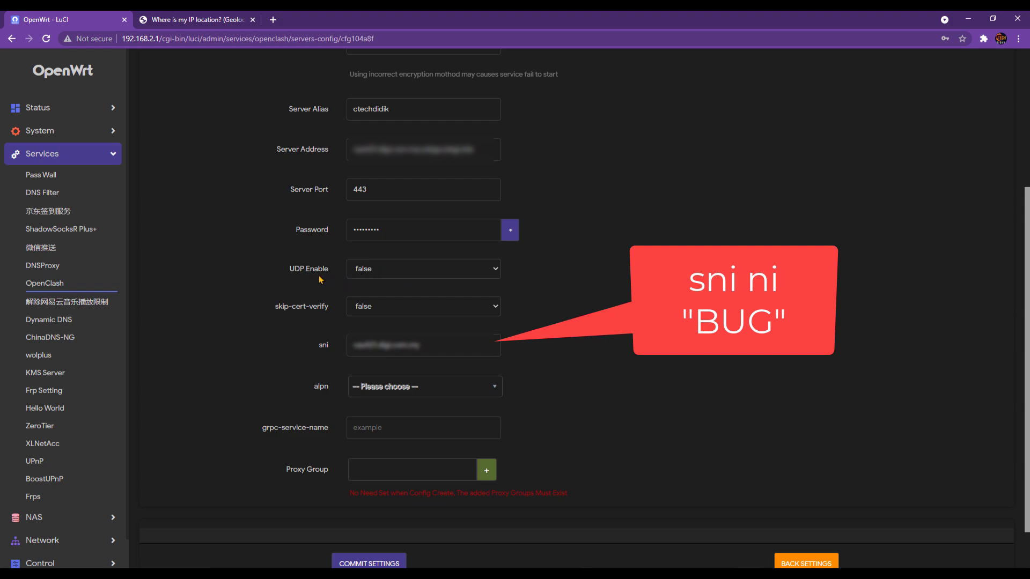
Set UDP Enable and skip-cert-verify to true, commit the server's settings and dismiss the browser's offer to save the password
{"action": "left_click", "coordinate": [396, 273]}
{"action": "left_click", "coordinate": [397, 287]}
{"action": "left_click", "coordinate": [376, 310]}
{"action": "left_click", "coordinate": [399, 331]}
{"action": "scroll", "coordinate": [455, 400], "scroll_direction": "down", "scroll_amount": 1}
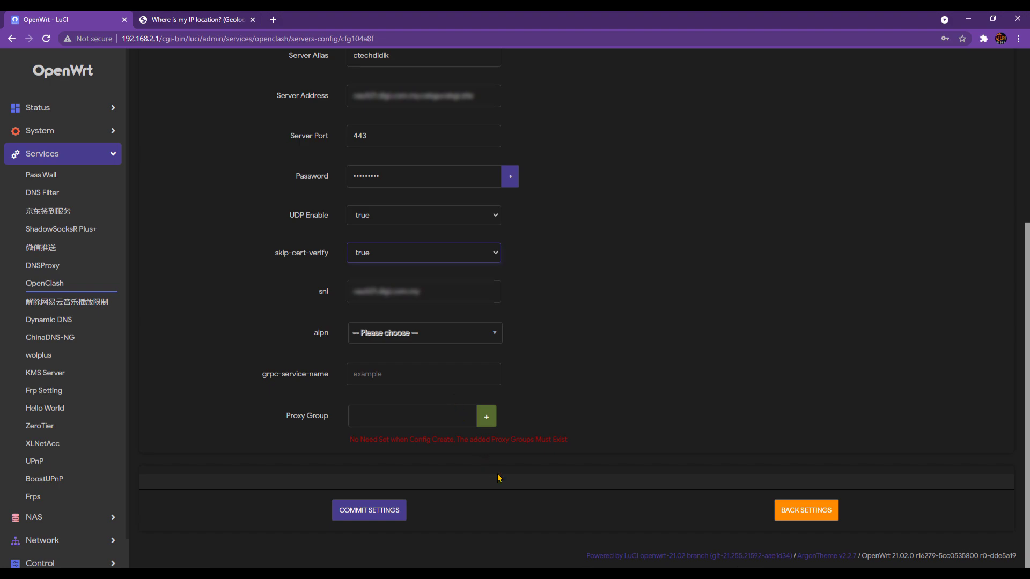
{"action": "left_click", "coordinate": [369, 511]}
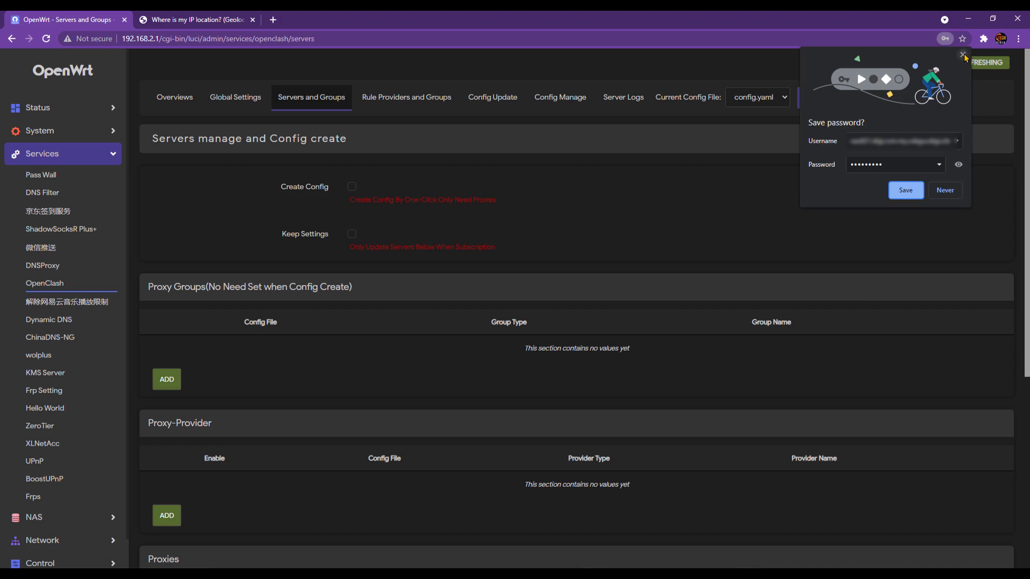
{"action": "left_click", "coordinate": [963, 55]}
Check the UDP support of the ctechdidik entry under Proxies and commit the Servers and Groups settings
{"action": "scroll", "coordinate": [573, 470], "scroll_direction": "down", "scroll_amount": 1}
{"action": "scroll", "coordinate": [573, 470], "scroll_direction": "down", "scroll_amount": 5}
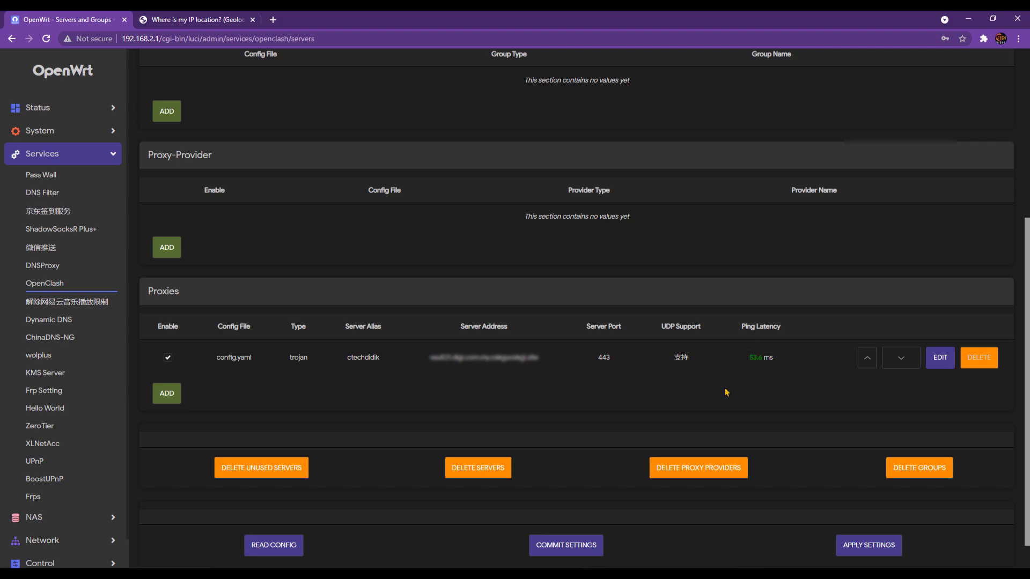
{"action": "double_click", "coordinate": [678, 357]}
{"action": "left_click", "coordinate": [677, 358]}
{"action": "double_click", "coordinate": [678, 357]}
{"action": "left_click", "coordinate": [677, 356]}
{"action": "double_click", "coordinate": [678, 357]}
{"action": "scroll", "coordinate": [514, 505], "scroll_direction": "down", "scroll_amount": 1}
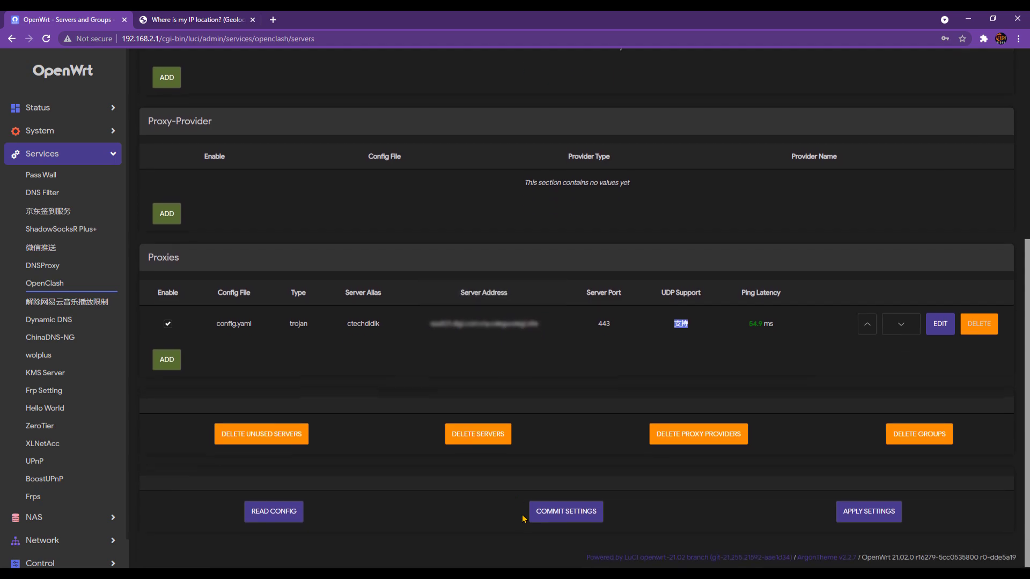
{"action": "left_click", "coordinate": [559, 518]}
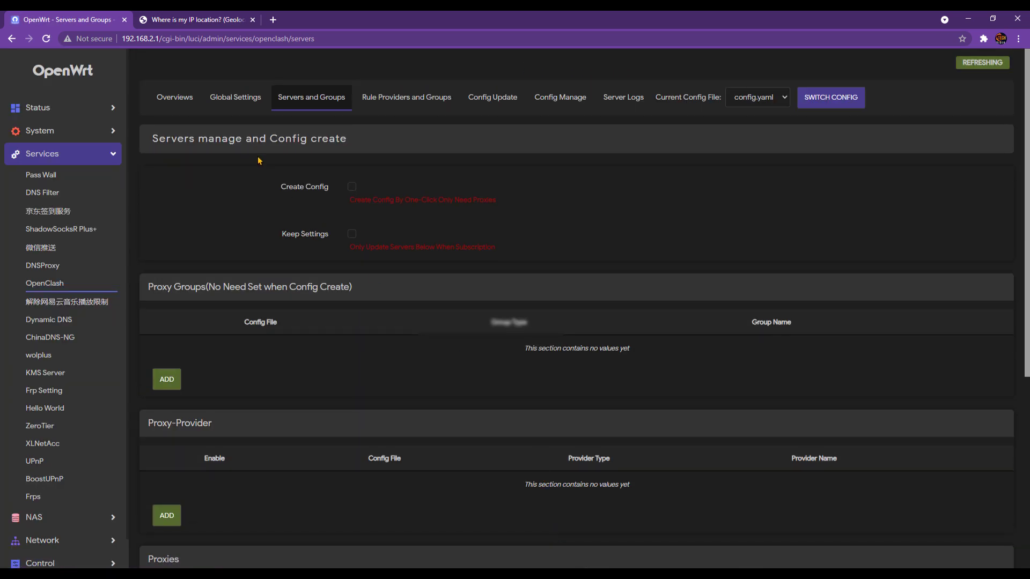
In OpenClash's Global Settings, select the redir-host mode and enable Proxy UDP Traffics
{"action": "left_click", "coordinate": [236, 107]}
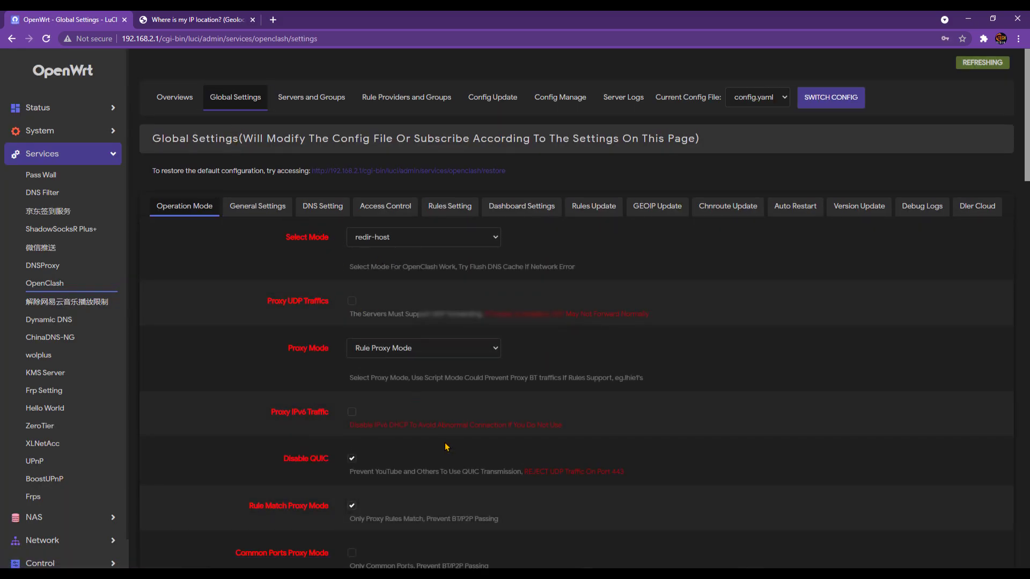
{"action": "scroll", "coordinate": [444, 445], "scroll_direction": "down", "scroll_amount": 1}
{"action": "scroll", "coordinate": [444, 445], "scroll_direction": "down", "scroll_amount": 3}
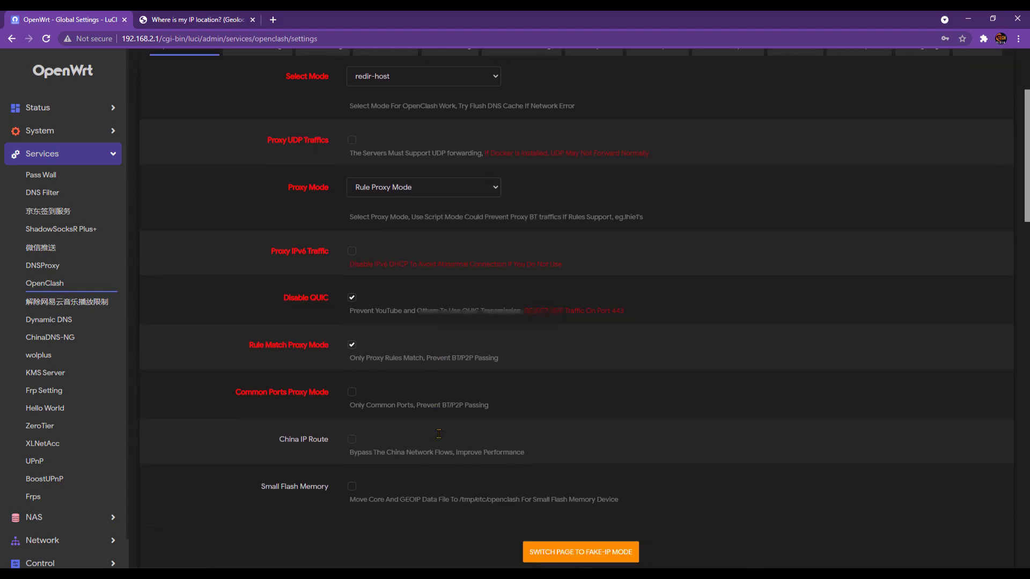
{"action": "scroll", "coordinate": [439, 434], "scroll_direction": "up", "scroll_amount": 4}
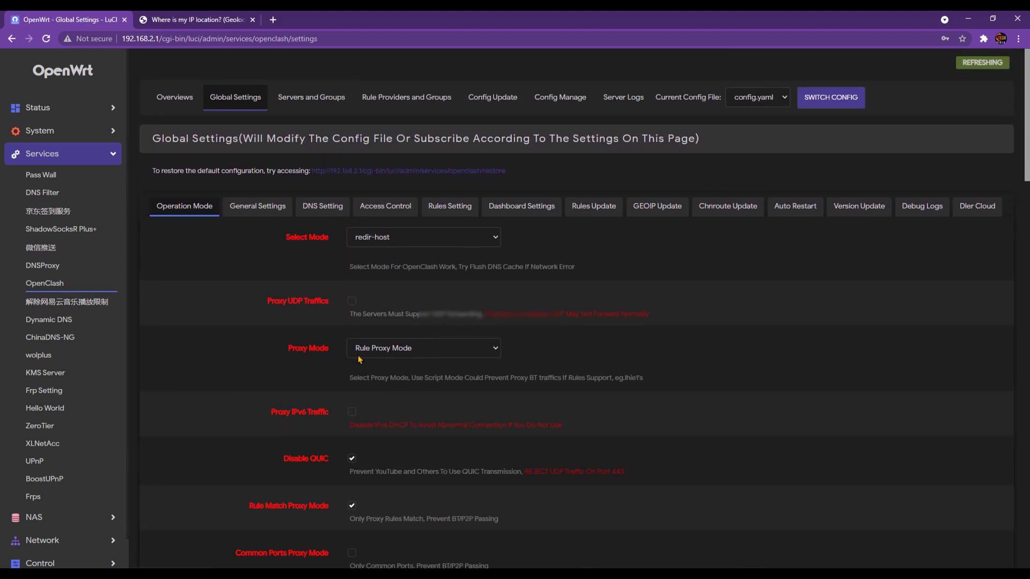
{"action": "left_click", "coordinate": [440, 238]}
{"action": "left_click", "coordinate": [408, 256]}
{"action": "left_click", "coordinate": [352, 301]}
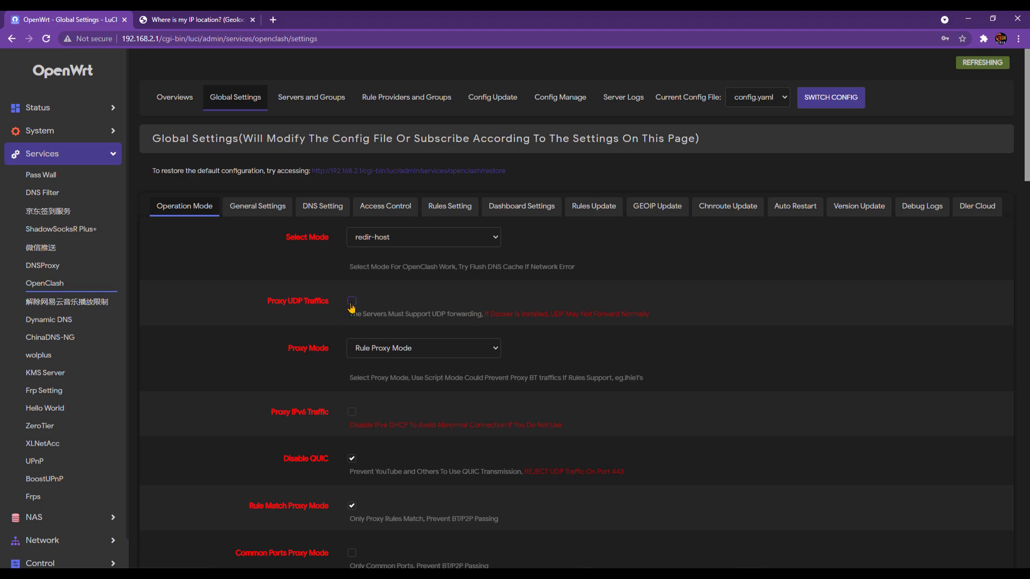
Set the Proxy Mode to Global Proxy Mode
{"action": "scroll", "coordinate": [432, 359], "scroll_direction": "down", "scroll_amount": 1}
{"action": "left_click", "coordinate": [404, 308]}
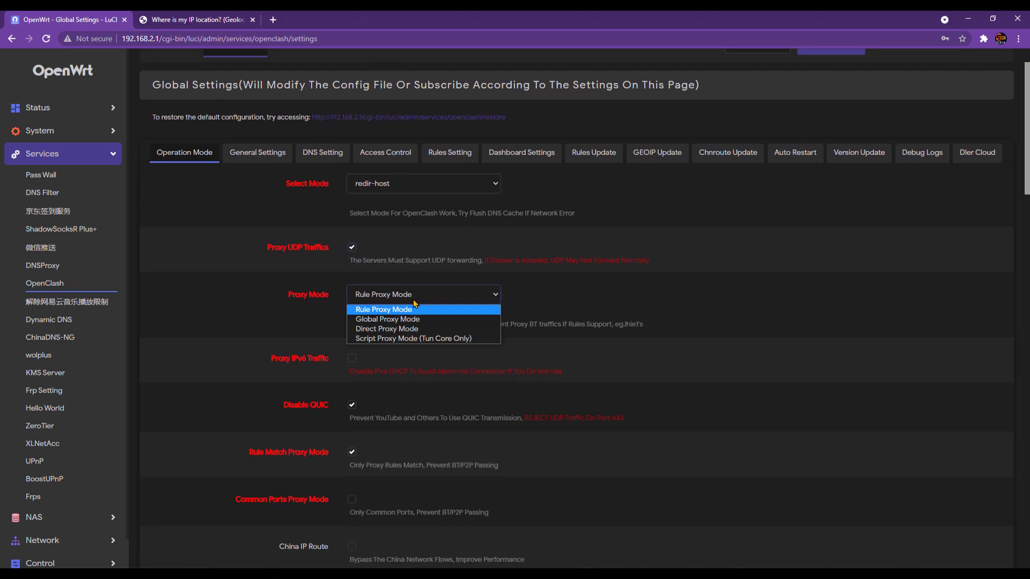
{"action": "left_click", "coordinate": [444, 322]}
Turn off Disable QUIC and Rule Match Proxy Mode in the operation mode settings
{"action": "scroll", "coordinate": [444, 328], "scroll_direction": "down", "scroll_amount": 2}
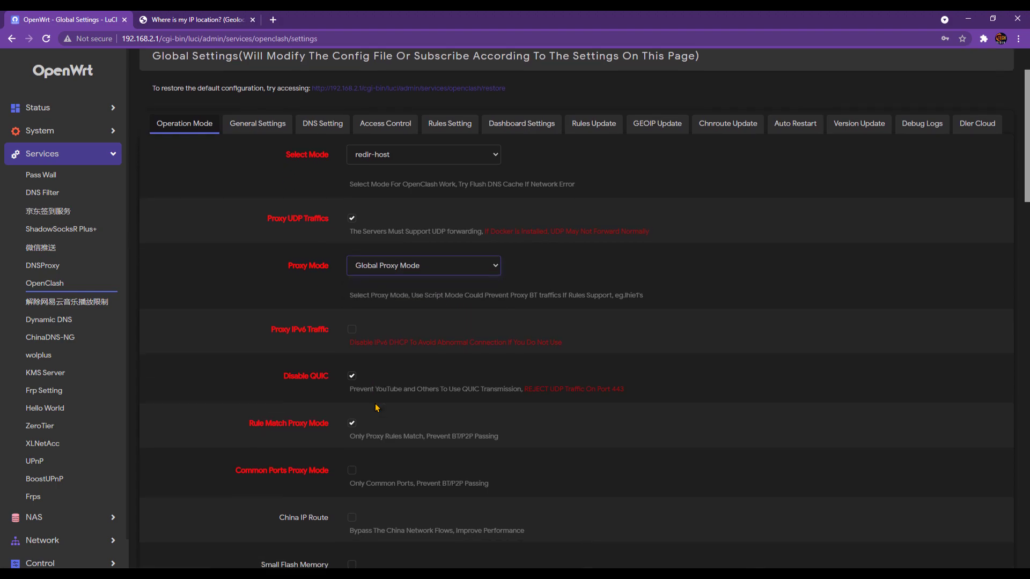
{"action": "left_click", "coordinate": [352, 299]}
{"action": "left_click", "coordinate": [352, 345]}
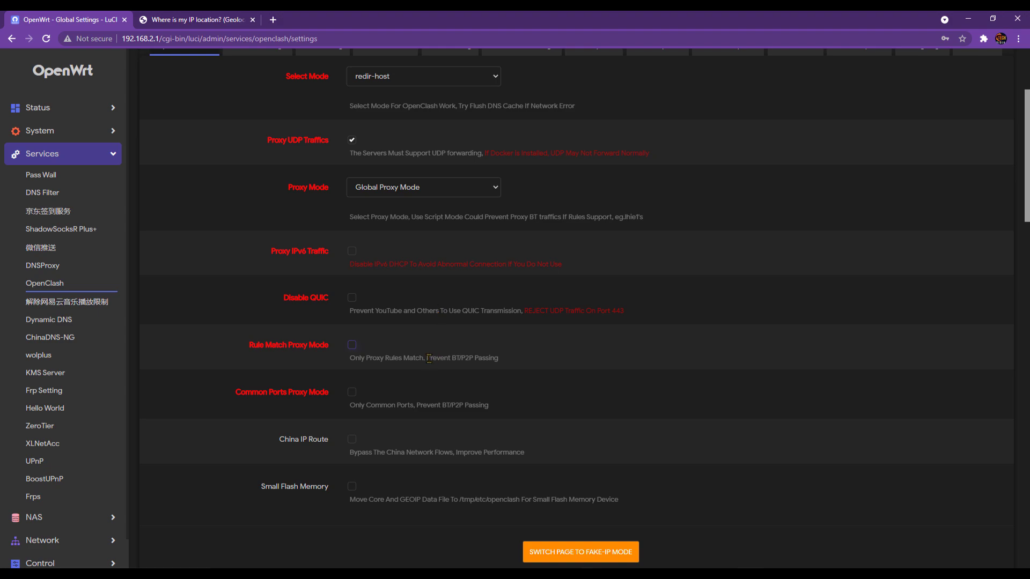
Disable all enabled NameServer and FallBack entries in the Add Custom DNS Servers list, from 114.114.114.114 through dns.rubyfish.cn/dns-query
{"action": "scroll", "coordinate": [444, 308], "scroll_direction": "down", "scroll_amount": 4}
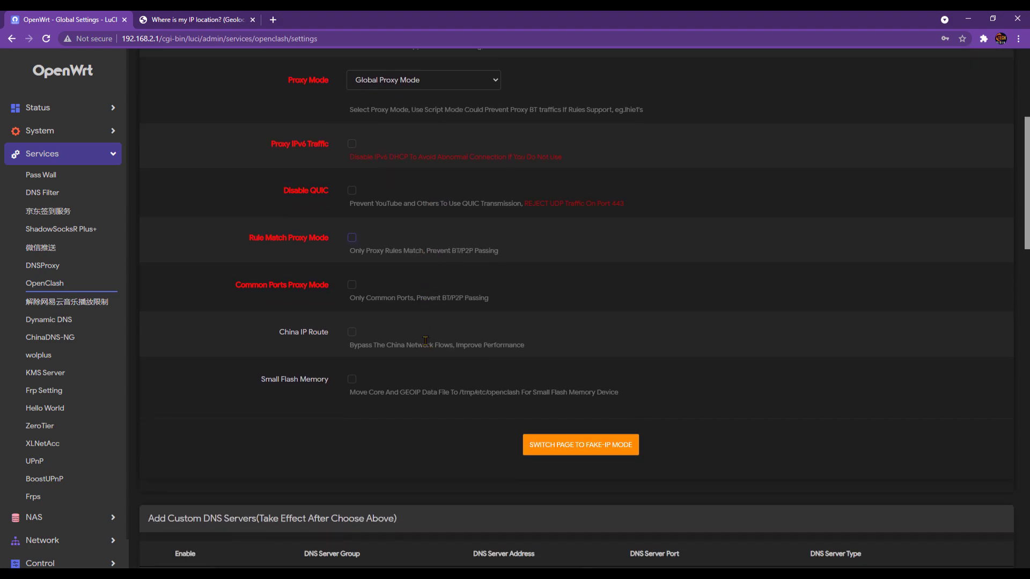
{"action": "scroll", "coordinate": [425, 344], "scroll_direction": "down", "scroll_amount": 4}
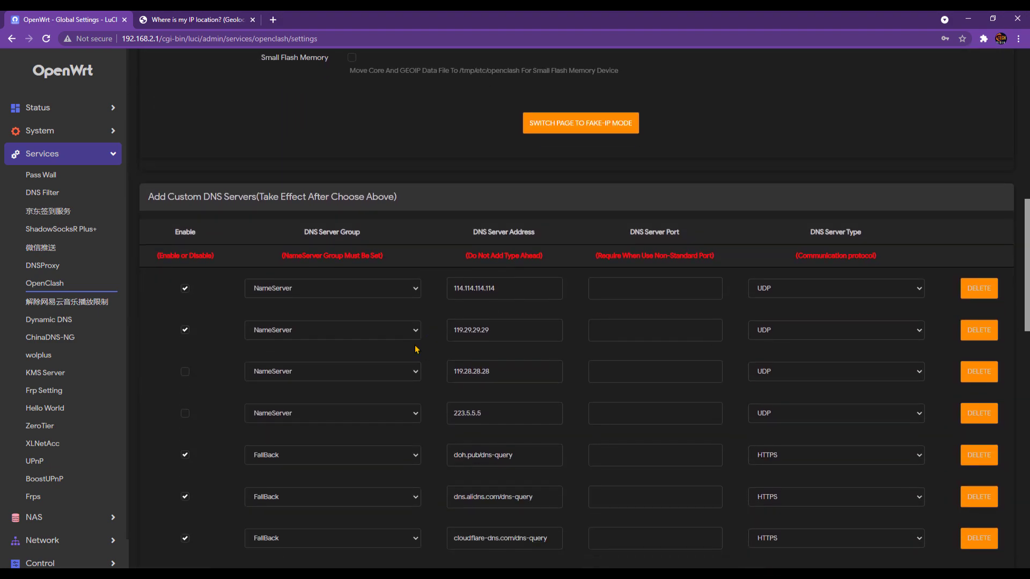
{"action": "scroll", "coordinate": [263, 327], "scroll_direction": "down", "scroll_amount": 2}
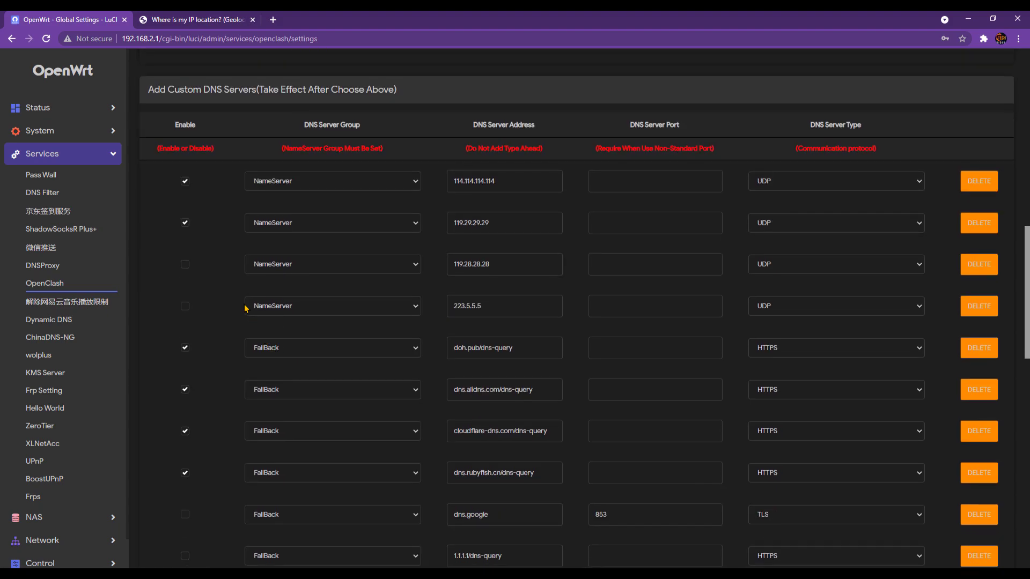
{"action": "left_click", "coordinate": [185, 181]}
{"action": "left_click", "coordinate": [185, 223]}
{"action": "scroll", "coordinate": [219, 329], "scroll_direction": "down", "scroll_amount": 1}
{"action": "left_click", "coordinate": [185, 294]}
{"action": "left_click", "coordinate": [185, 337]}
{"action": "left_click", "coordinate": [185, 378]}
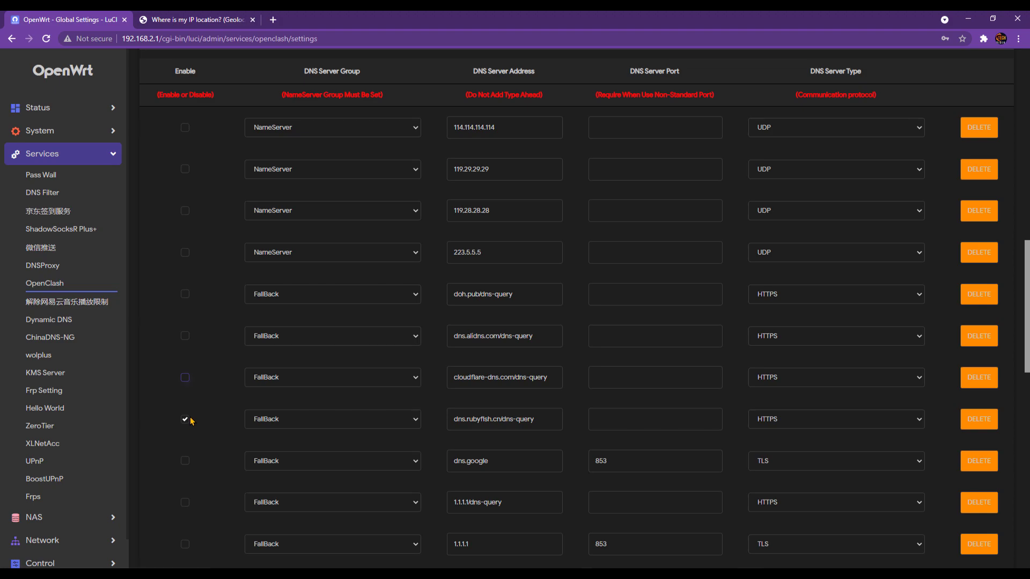
{"action": "left_click", "coordinate": [185, 419]}
Commit the OpenClash Global Settings and review the reloaded operation mode options
{"action": "scroll", "coordinate": [554, 382], "scroll_direction": "down", "scroll_amount": 10}
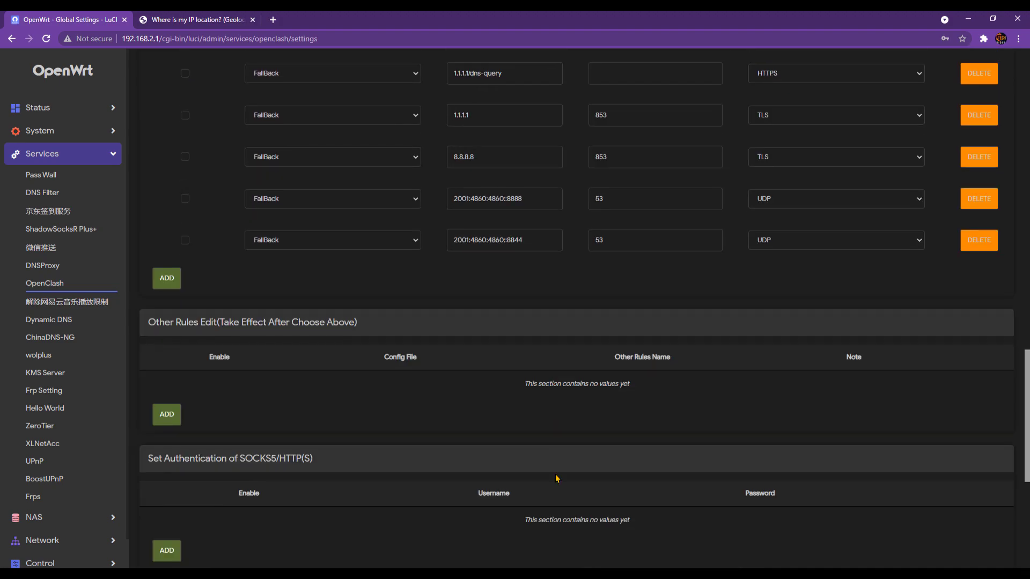
{"action": "scroll", "coordinate": [549, 475], "scroll_direction": "down", "scroll_amount": 3}
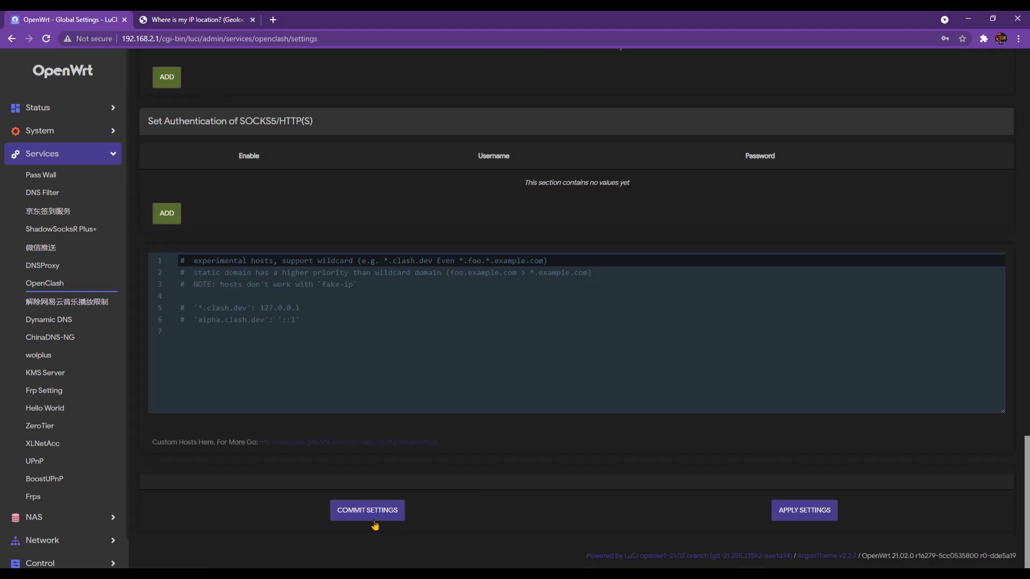
{"action": "left_click", "coordinate": [368, 511]}
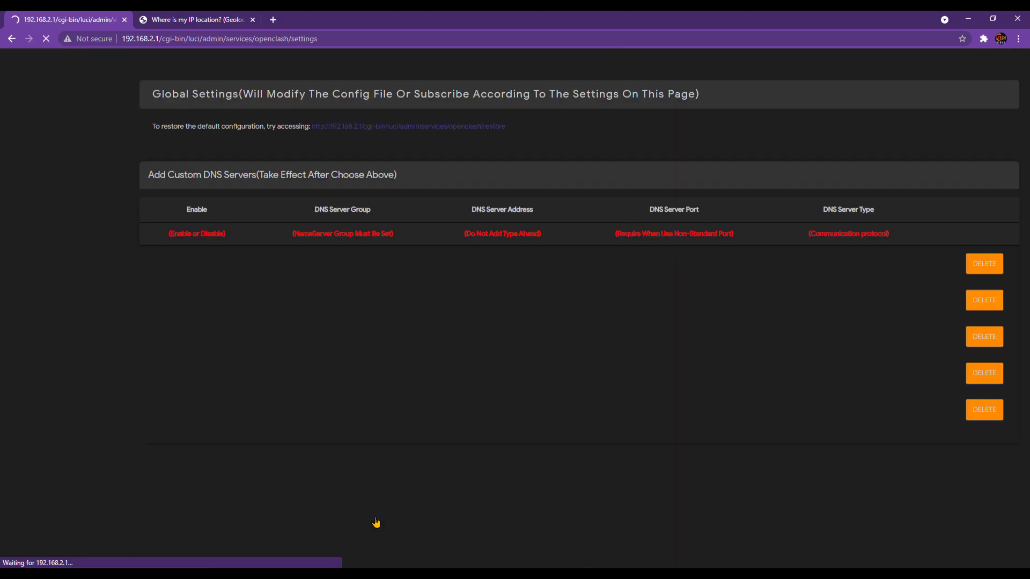
{"action": "scroll", "coordinate": [594, 431], "scroll_direction": "down", "scroll_amount": 3}
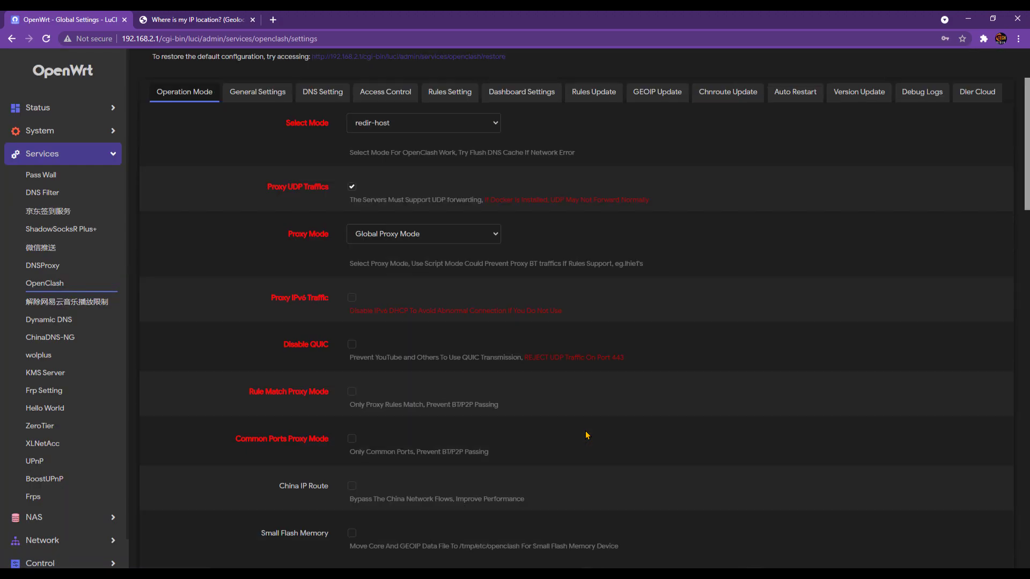
{"action": "scroll", "coordinate": [531, 453], "scroll_direction": "up", "scroll_amount": 3}
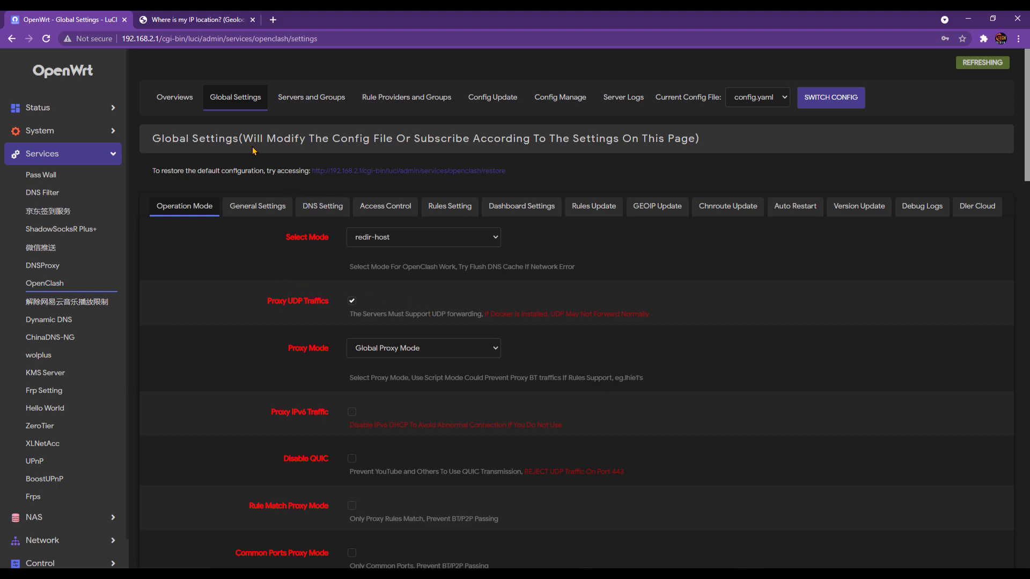
Enable OpenClash from its Overviews page with config.yaml as the configuration
{"action": "left_click", "coordinate": [174, 102]}
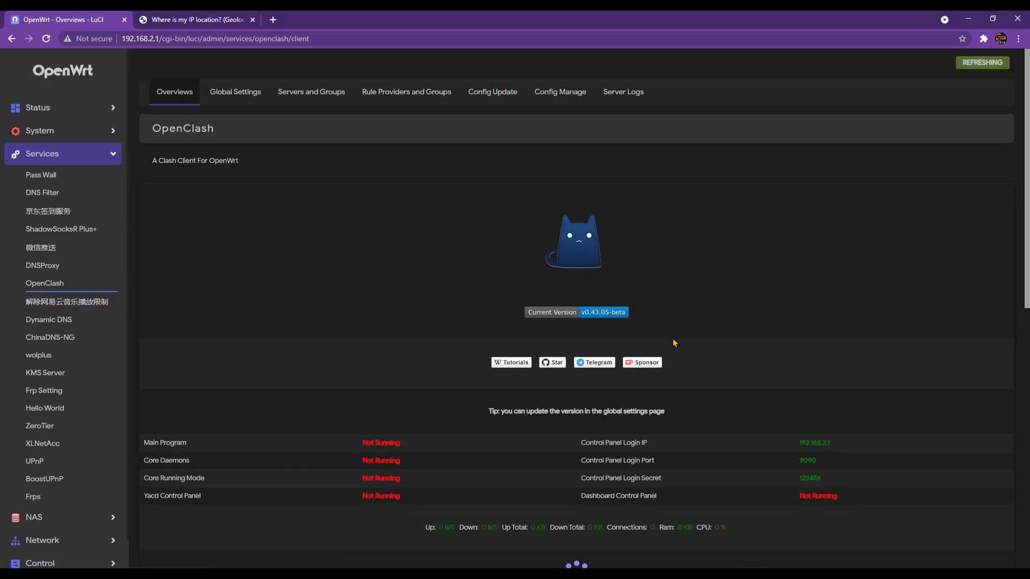
{"action": "scroll", "coordinate": [677, 343], "scroll_direction": "down", "scroll_amount": 3}
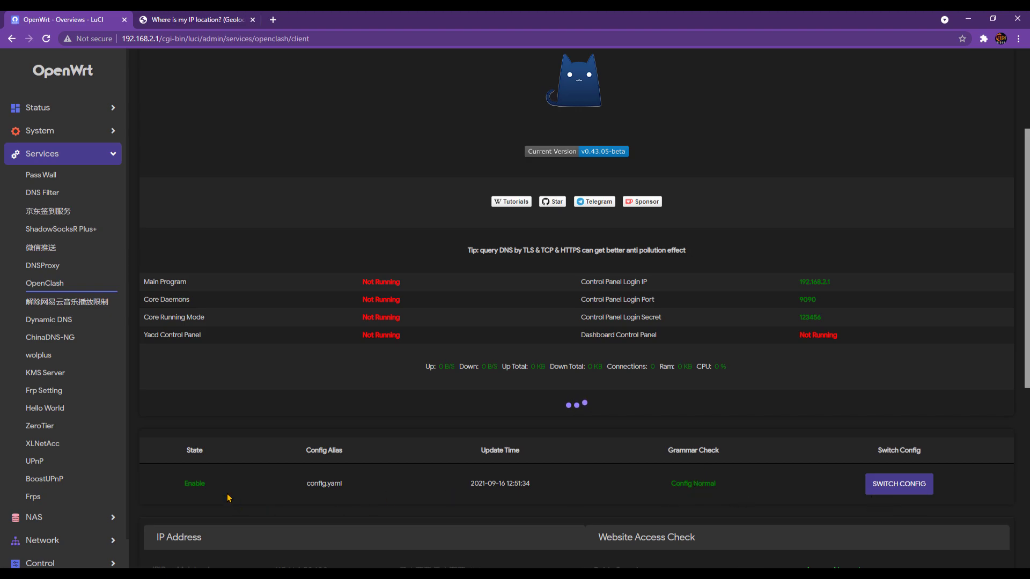
{"action": "scroll", "coordinate": [575, 457], "scroll_direction": "down", "scroll_amount": 2}
{"action": "scroll", "coordinate": [576, 456], "scroll_direction": "down", "scroll_amount": 5}
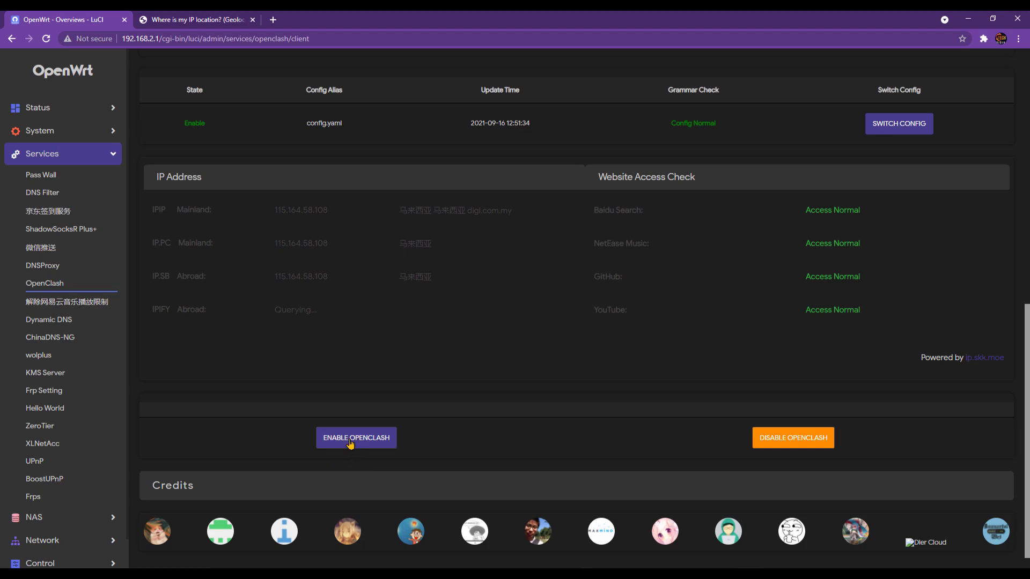
{"action": "left_click", "coordinate": [350, 438]}
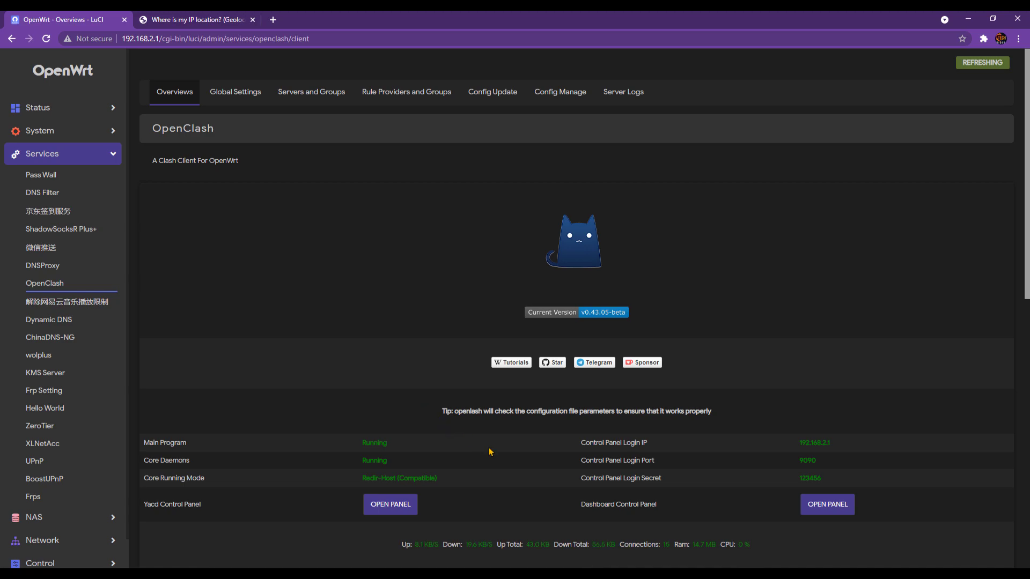
In the Yacd control panel, select the ctechdidik trojan proxy for the GLOBAL group and test the proxies' latency
{"action": "left_click", "coordinate": [390, 505]}
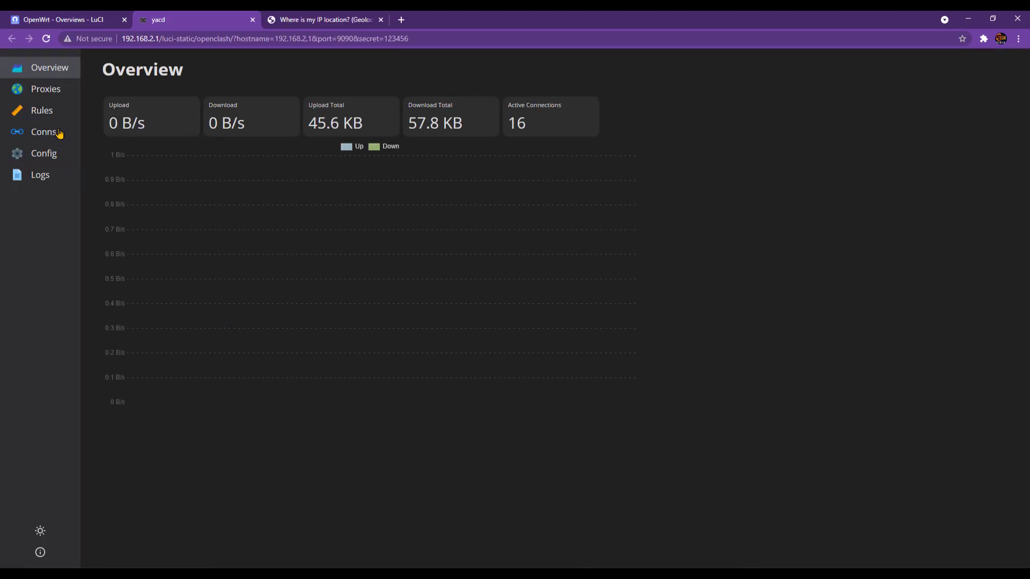
{"action": "left_click", "coordinate": [50, 90]}
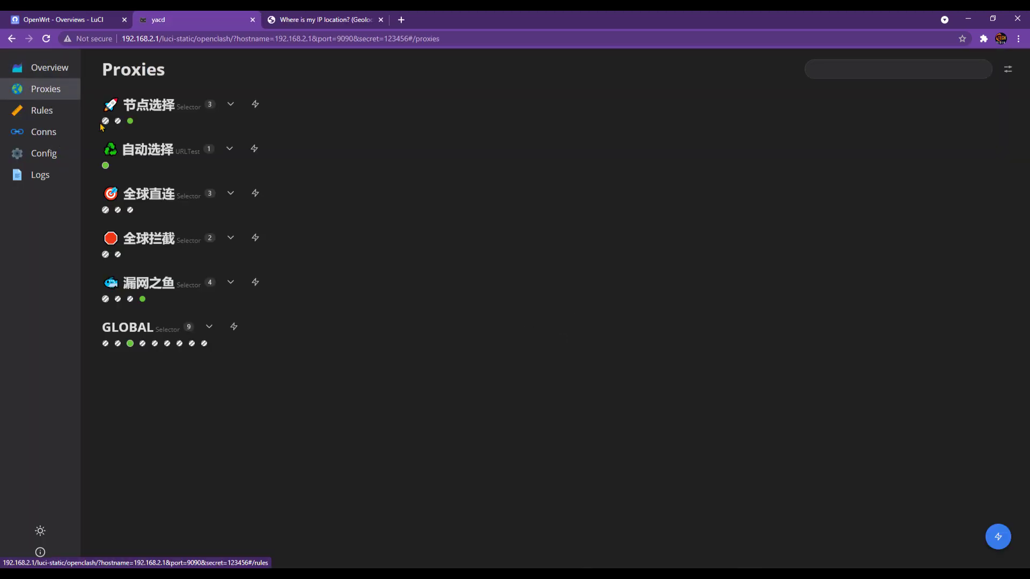
{"action": "left_click", "coordinate": [209, 329]}
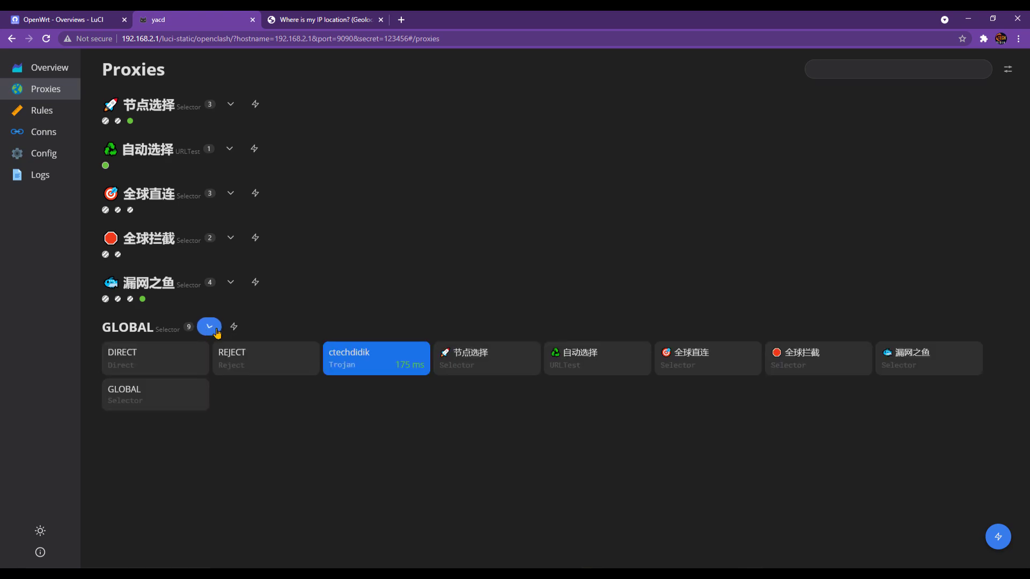
{"action": "left_click", "coordinate": [350, 362]}
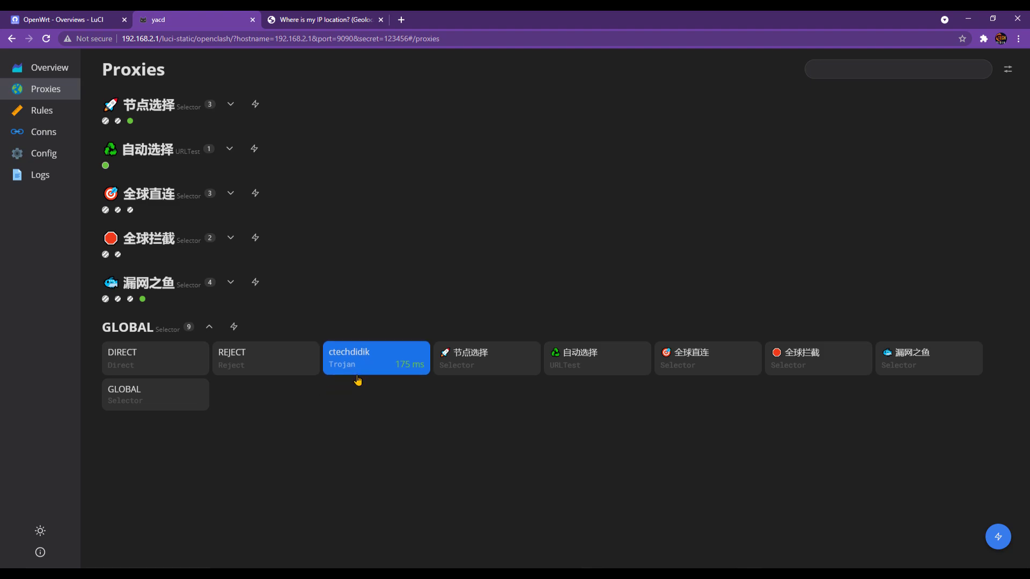
{"action": "left_click", "coordinate": [997, 535]}
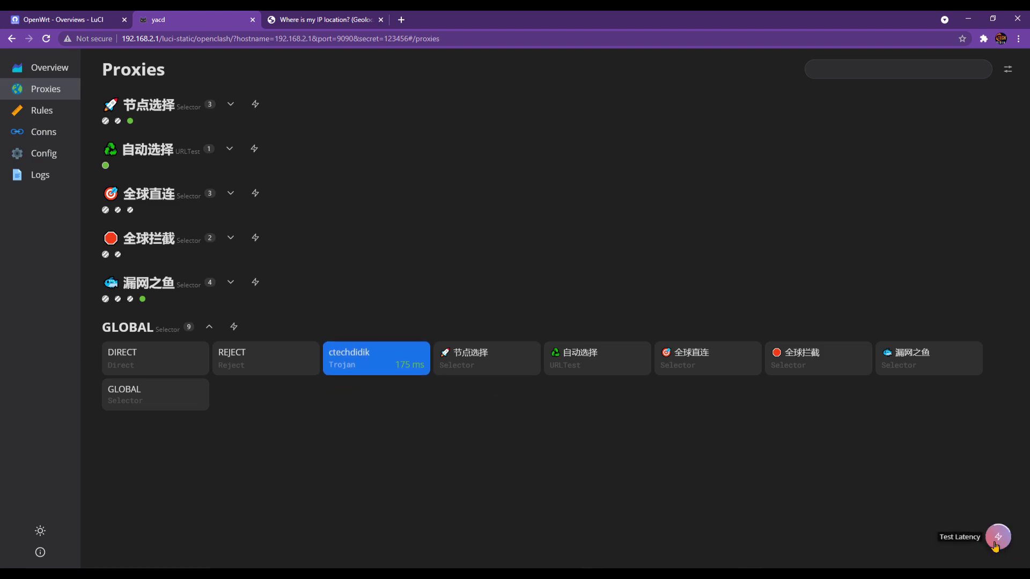
Check the Mode in Yacd's Config, and reload iplocation.net to examine the IP location and ISP
{"action": "left_click", "coordinate": [39, 160]}
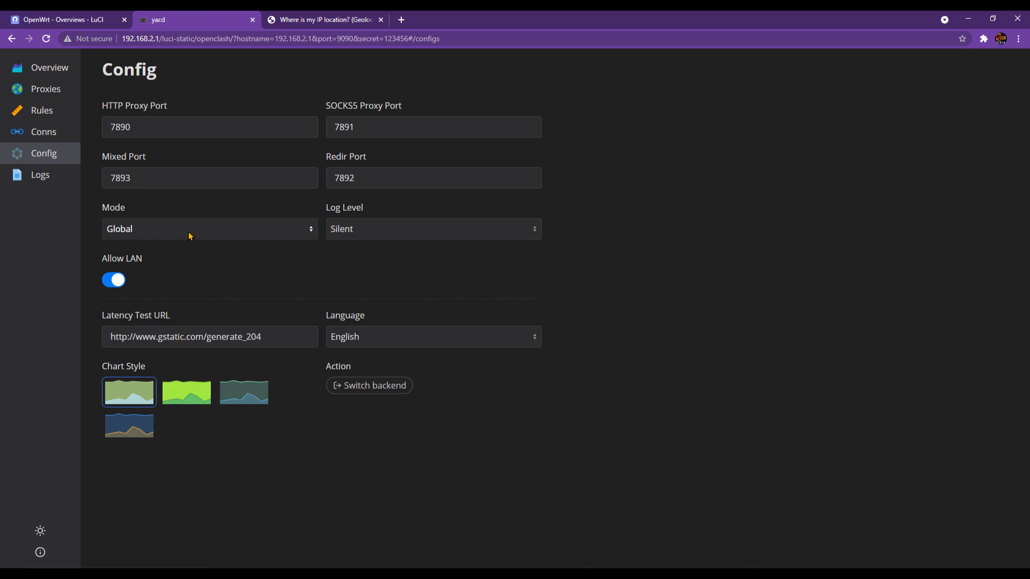
{"action": "left_click", "coordinate": [65, 19]}
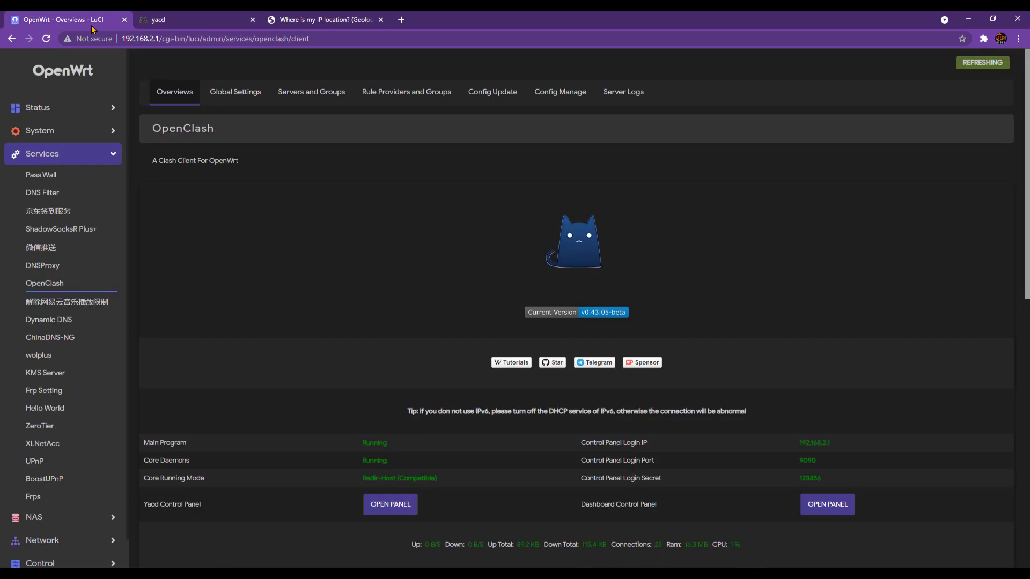
{"action": "left_click", "coordinate": [323, 19]}
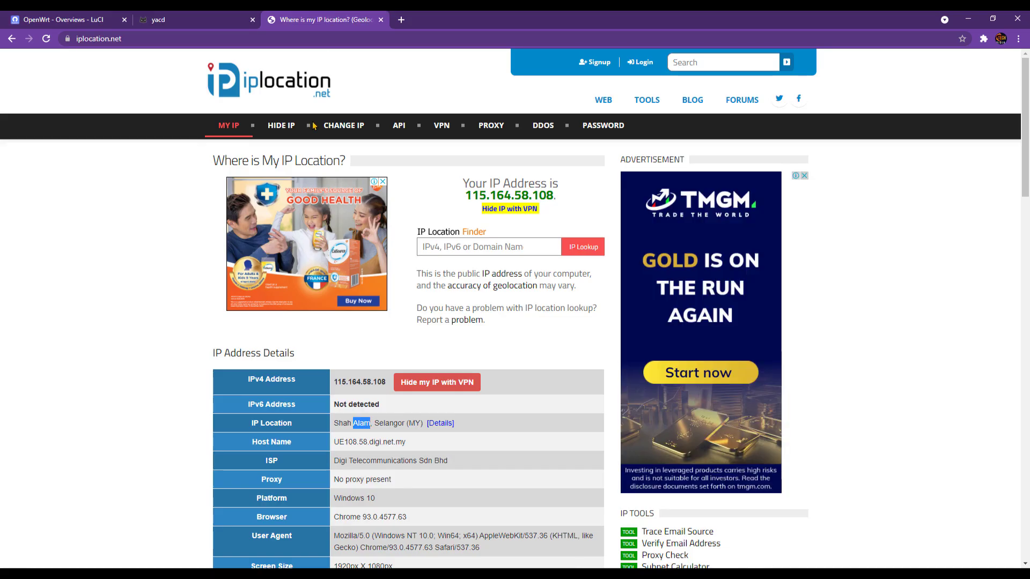
{"action": "left_click", "coordinate": [51, 40]}
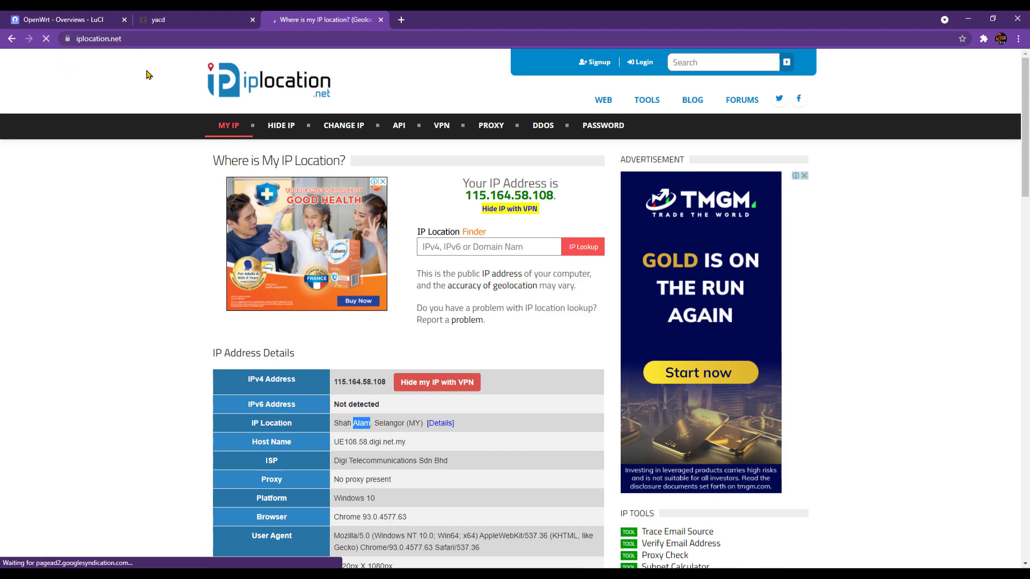
{"action": "left_click_drag", "start_coordinate": [397, 443], "coordinate": [332, 430]}
{"action": "left_click", "coordinate": [513, 375]}
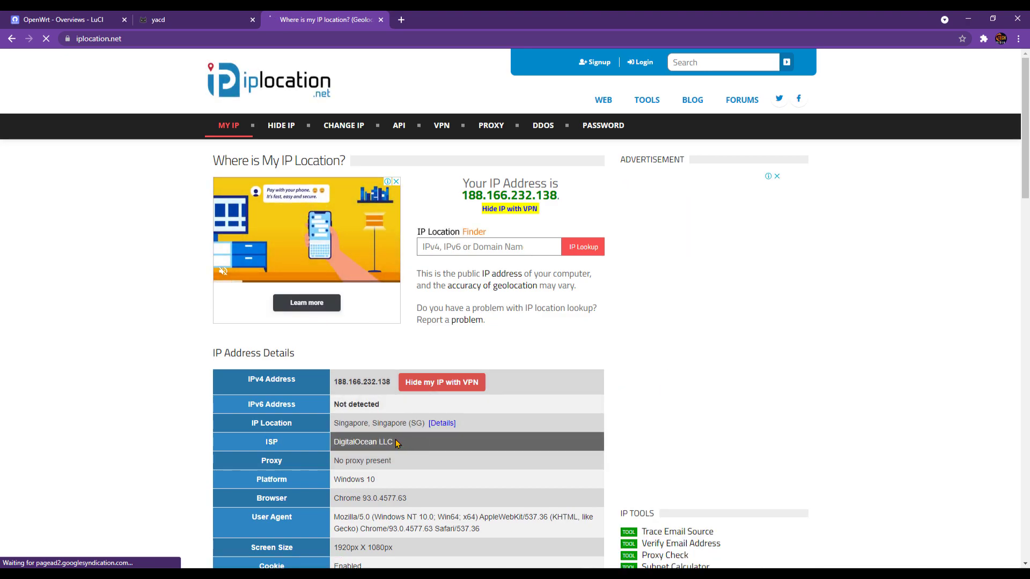
{"action": "left_click_drag", "start_coordinate": [394, 443], "coordinate": [334, 429]}
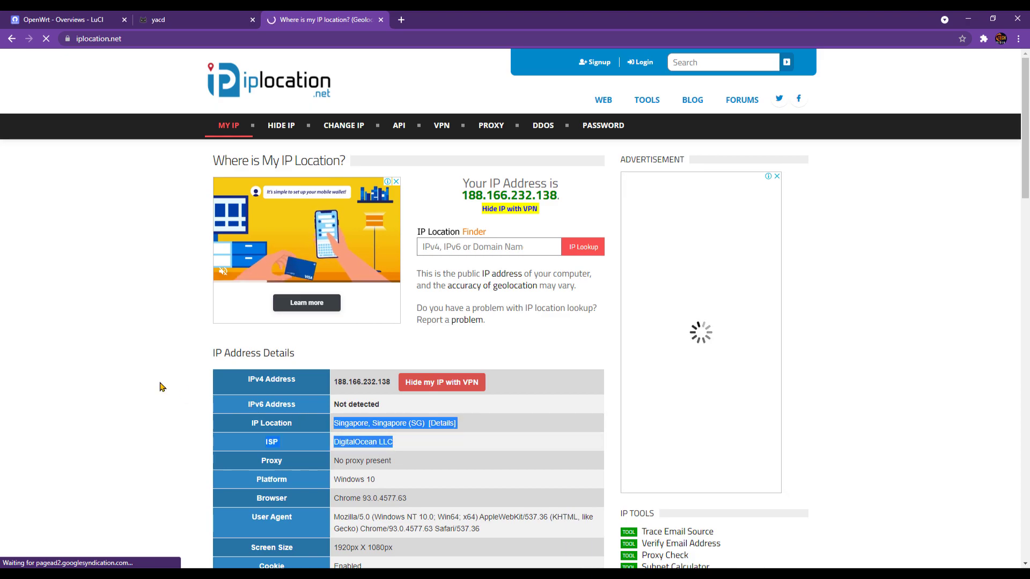
{"action": "left_click", "coordinate": [161, 387]}
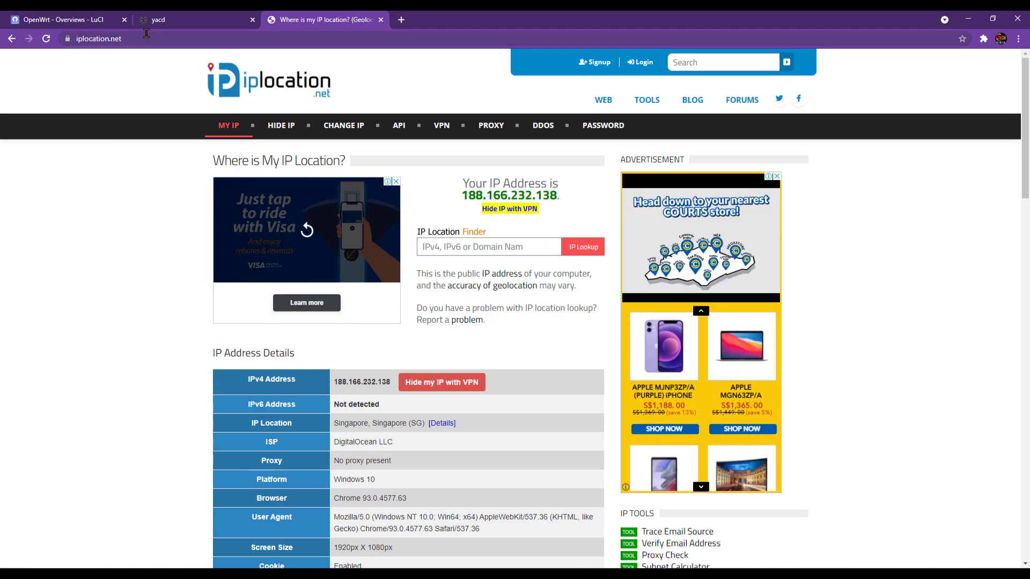
Open the Twilio Network Test at networktest.twilio.com in a new tab and pass the reCAPTCHA check to run the connectivity tests
{"action": "left_click", "coordinate": [75, 19]}
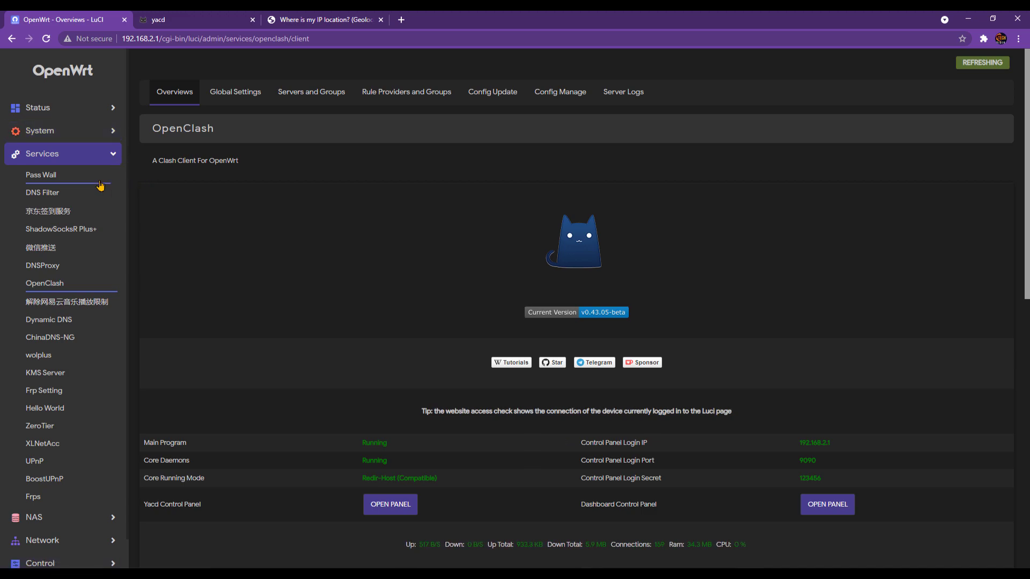
{"action": "left_click", "coordinate": [408, 22]}
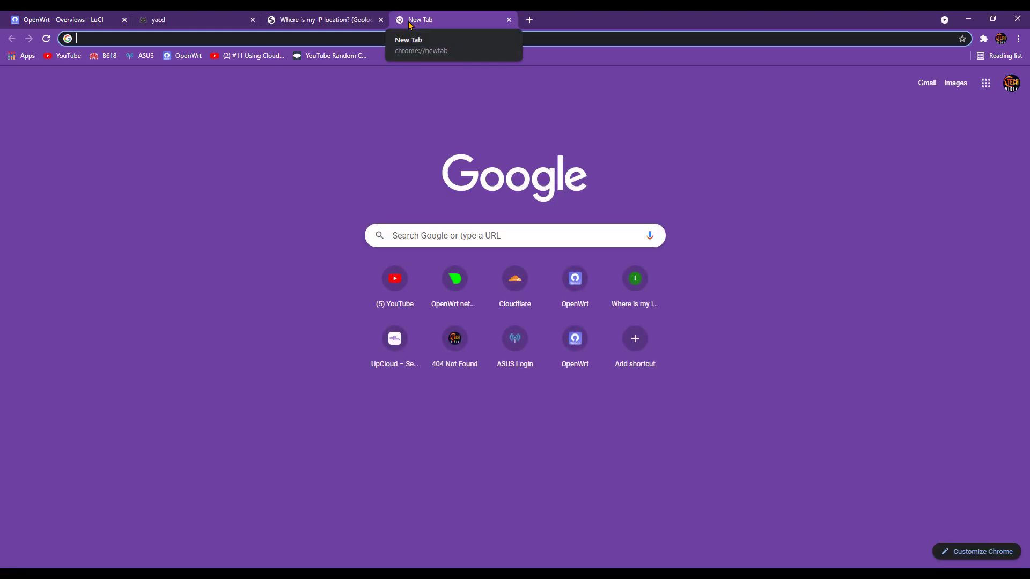
{"action": "type", "text": "twilio speedtest"}
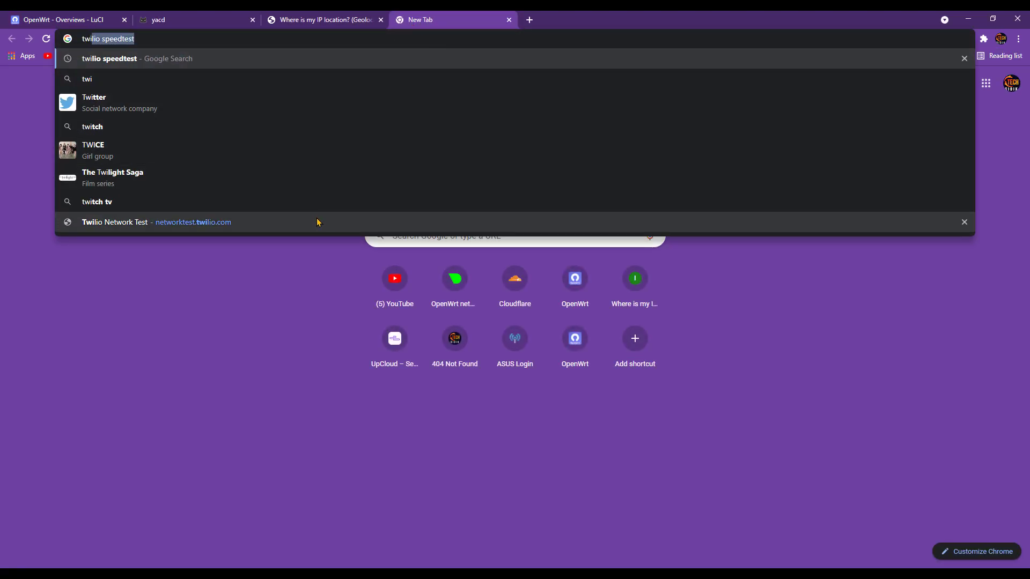
{"action": "left_click", "coordinate": [319, 222]}
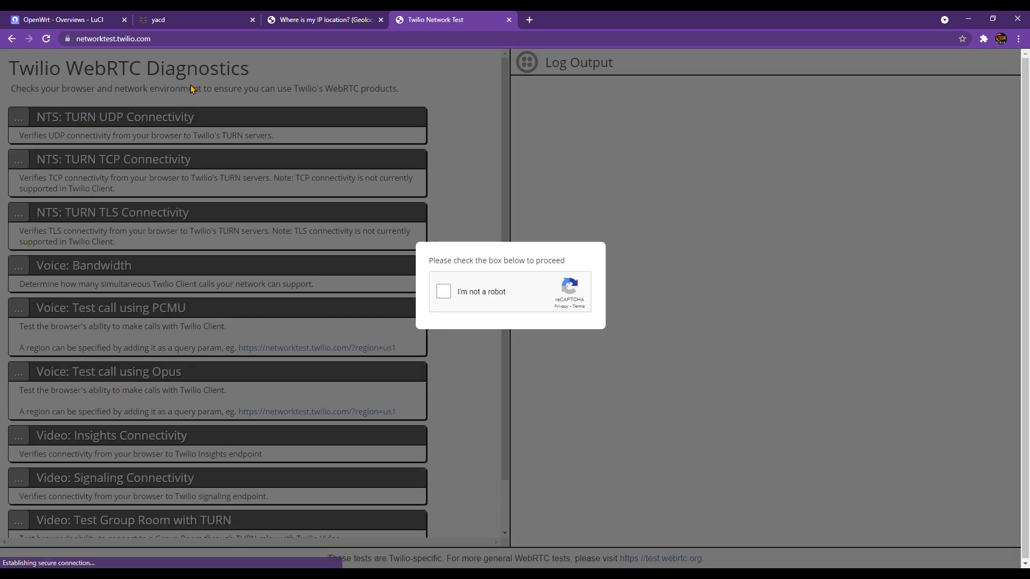
{"action": "left_click", "coordinate": [482, 291]}
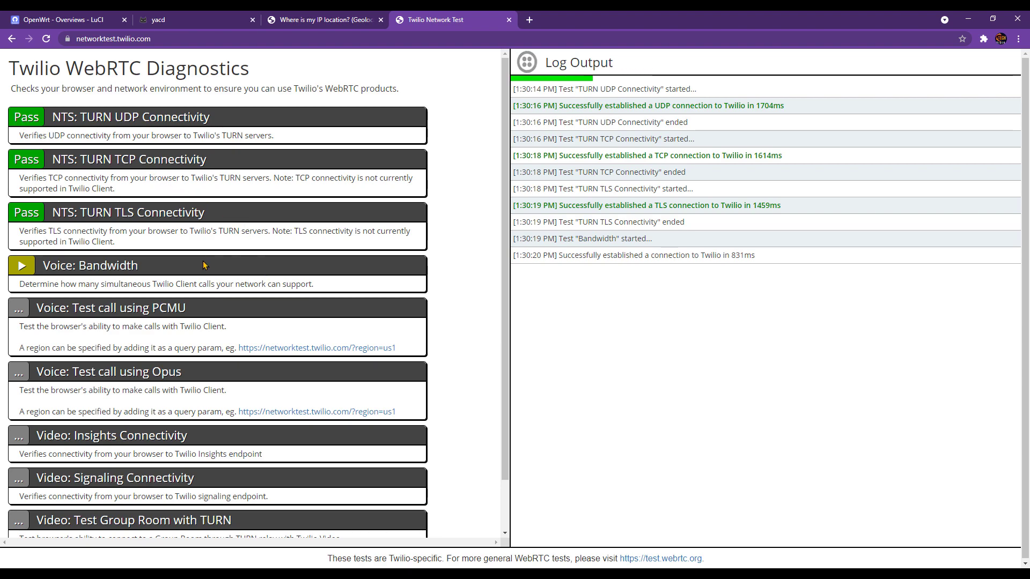
Reload the Twilio Network Test page and return to the OpenClash overview
{"action": "left_click", "coordinate": [43, 42]}
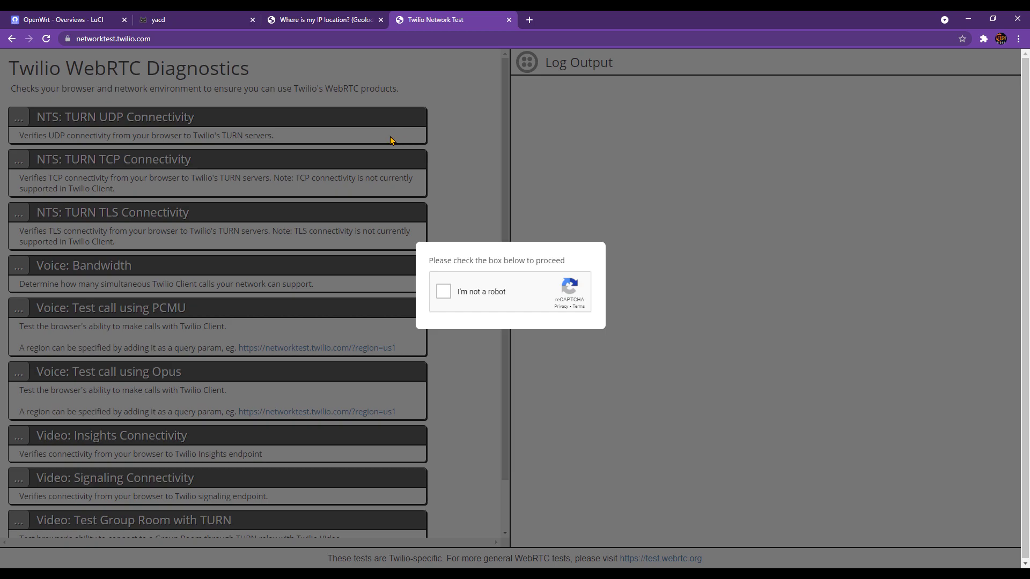
{"action": "left_click", "coordinate": [99, 17]}
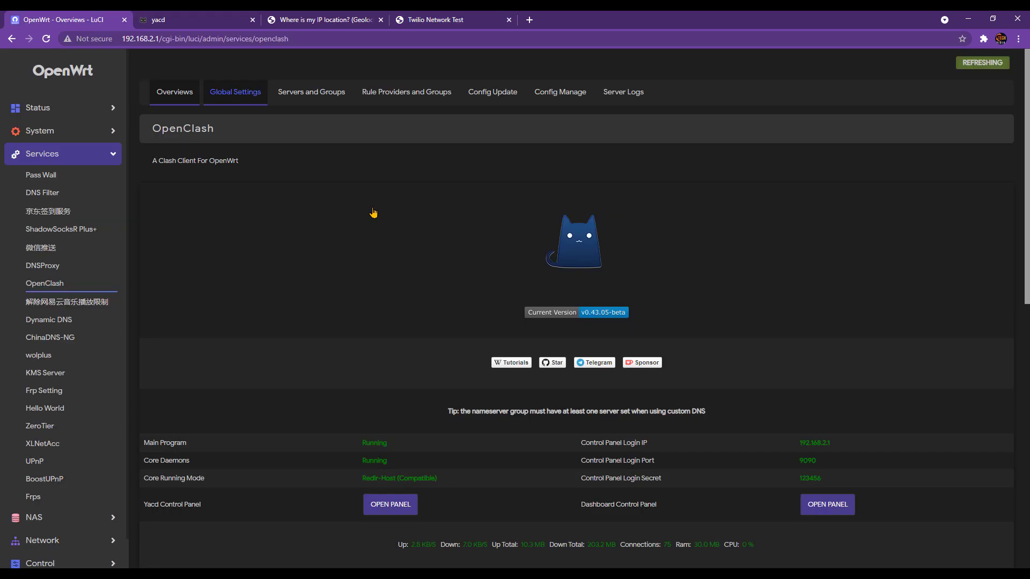